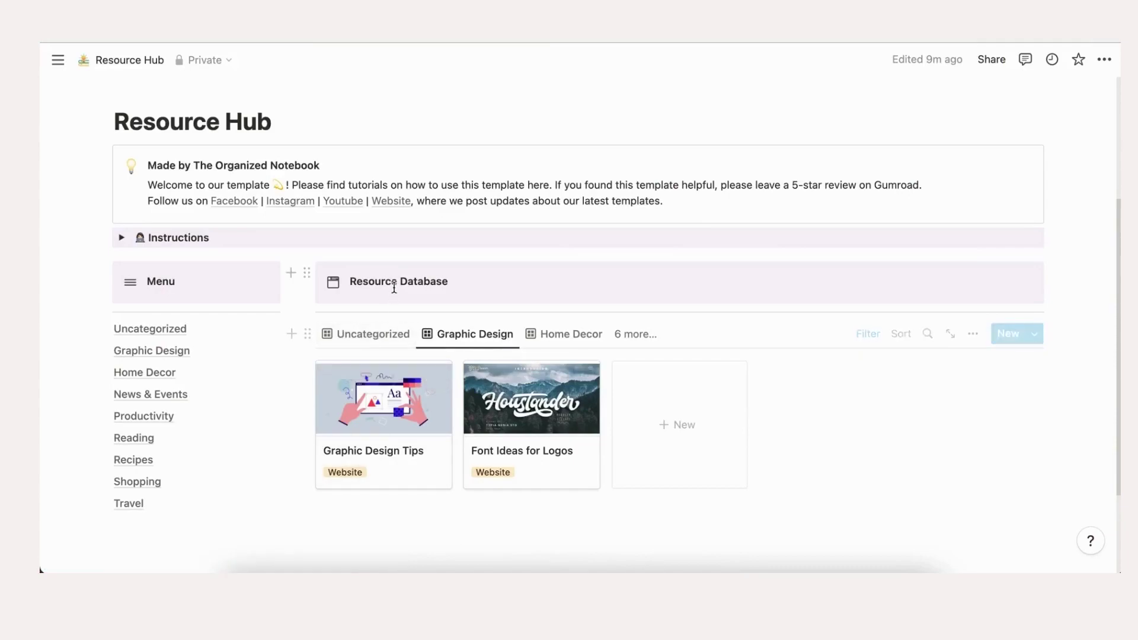
Browse the Uncategorized, Graphic Design and Home Decor views, then list all nine database views
{"action": "left_click", "coordinate": [376, 334]}
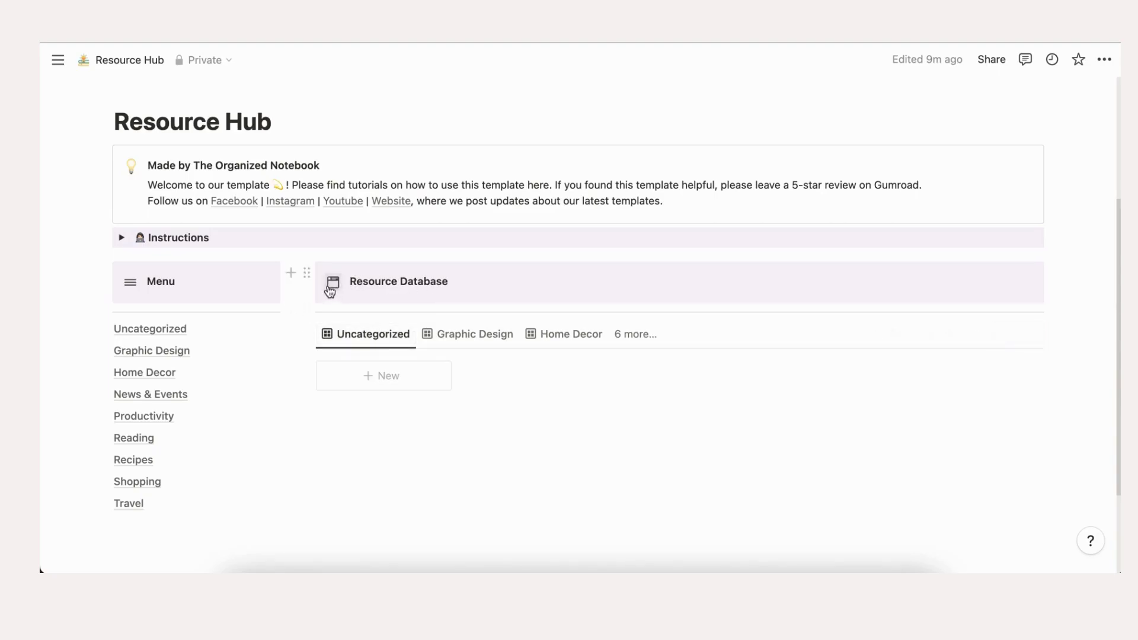
{"action": "left_click", "coordinate": [460, 337]}
{"action": "left_click", "coordinate": [581, 335]}
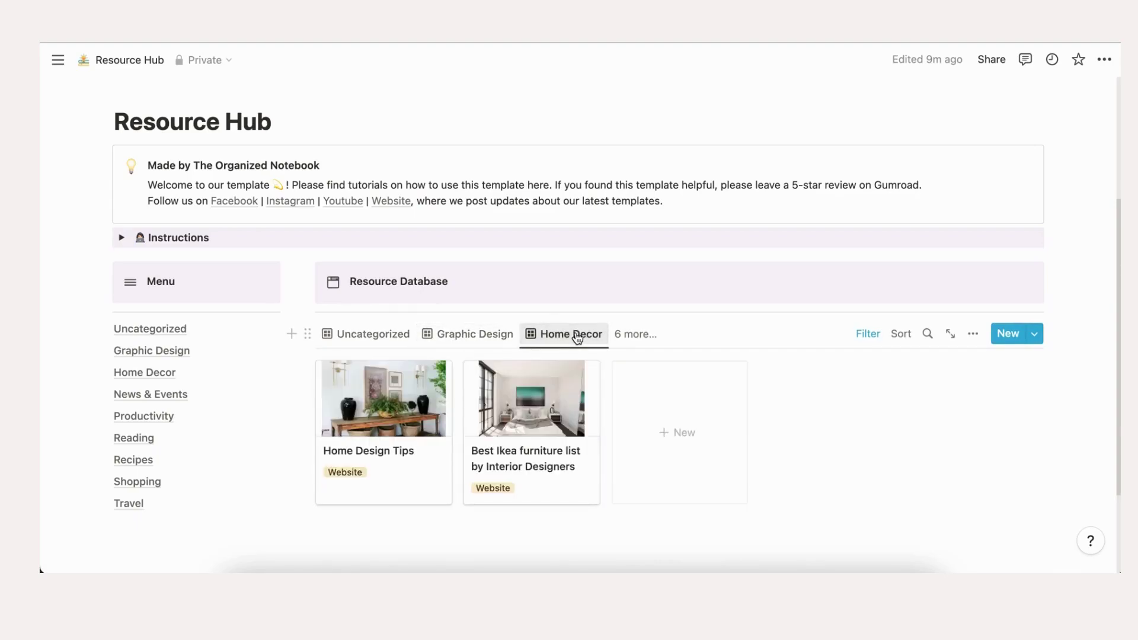
{"action": "left_click", "coordinate": [623, 335]}
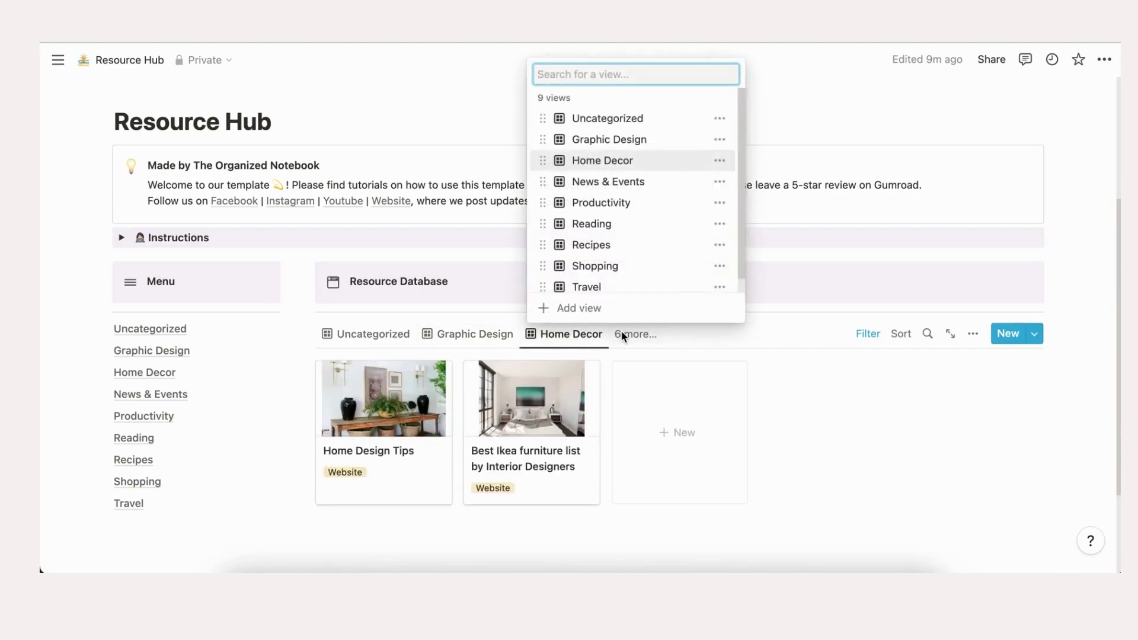
{"action": "left_click", "coordinate": [623, 335]}
Open the Home Design Tips entry, scroll through its properties, and close it
{"action": "left_click", "coordinate": [360, 407]}
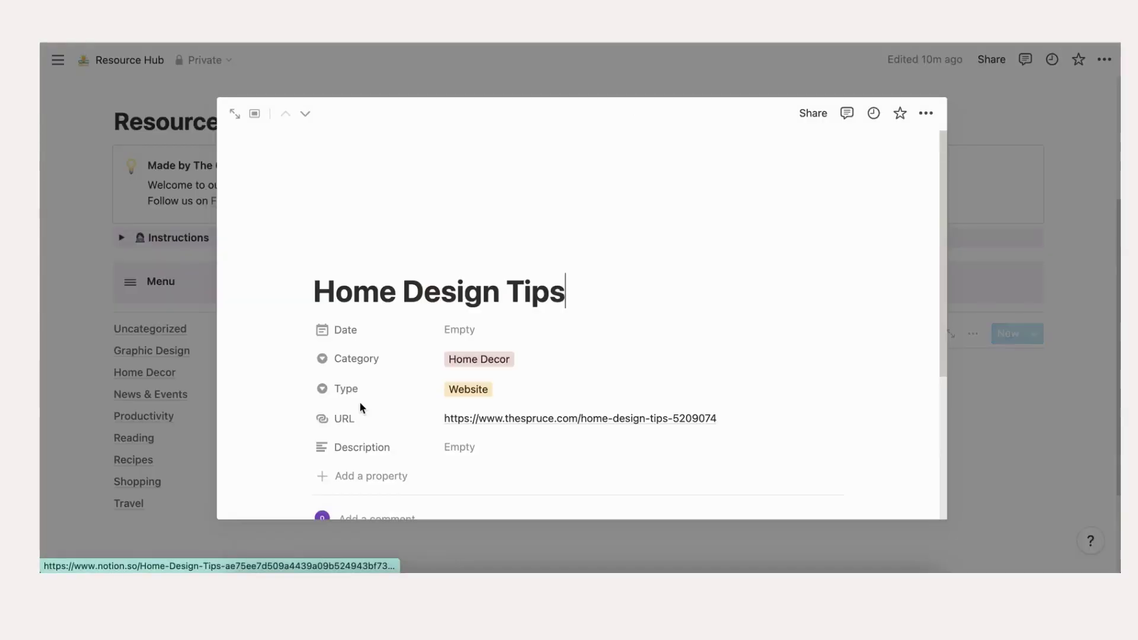
{"action": "scroll", "coordinate": [487, 392], "scroll_direction": "down", "scroll_amount": 1}
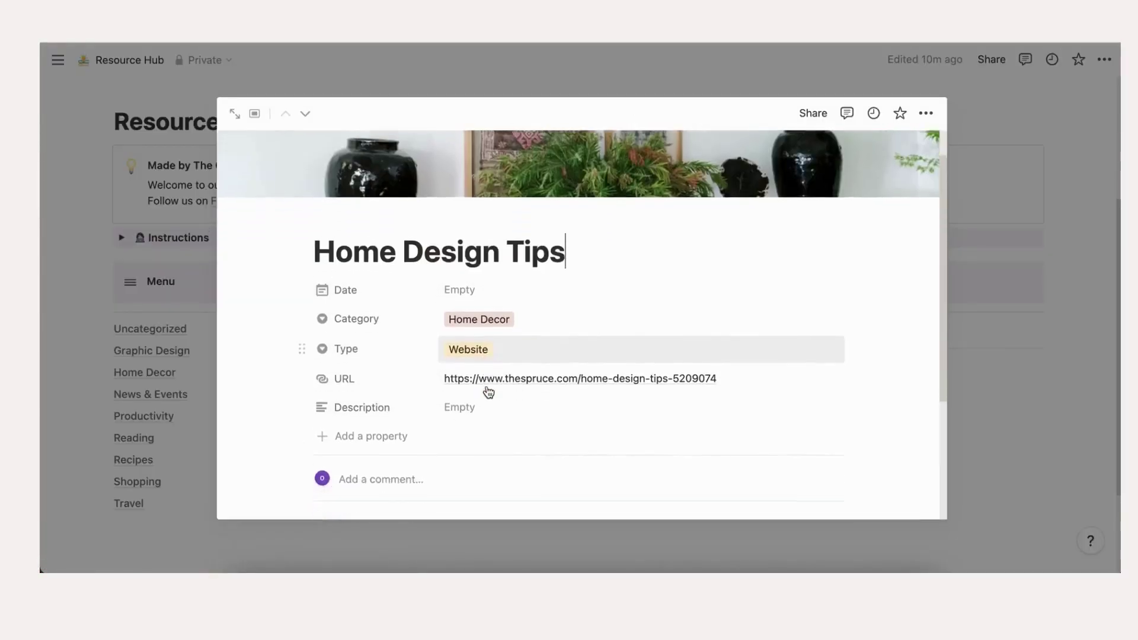
{"action": "scroll", "coordinate": [489, 392], "scroll_direction": "down", "scroll_amount": 3}
{"action": "left_click", "coordinate": [1068, 353]}
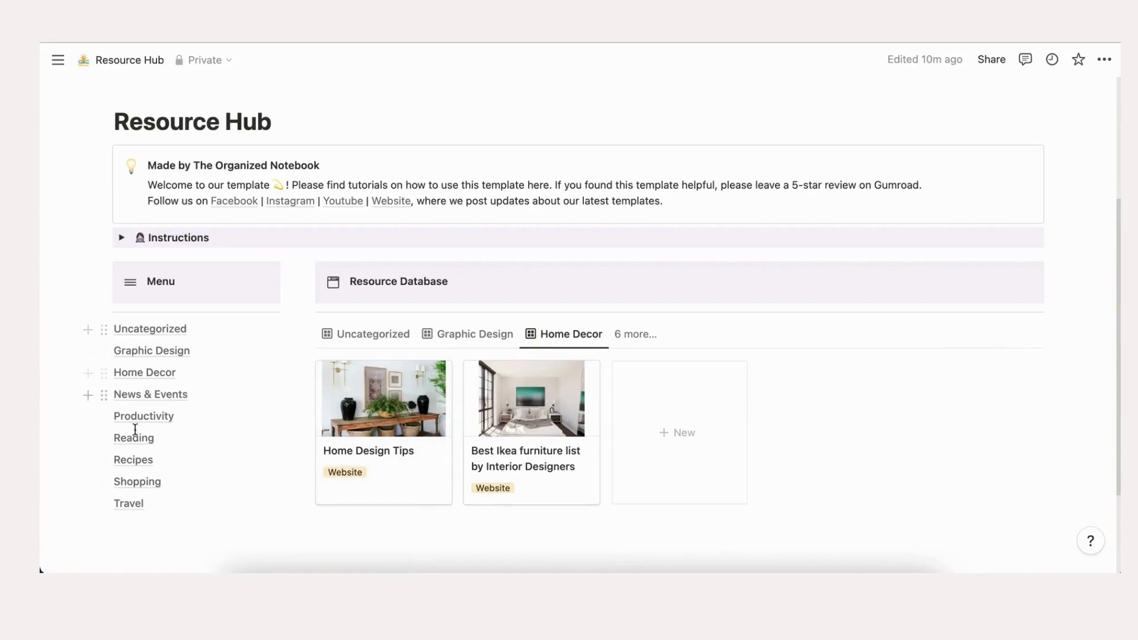
{"action": "mouse_move", "coordinate": [166, 524]}
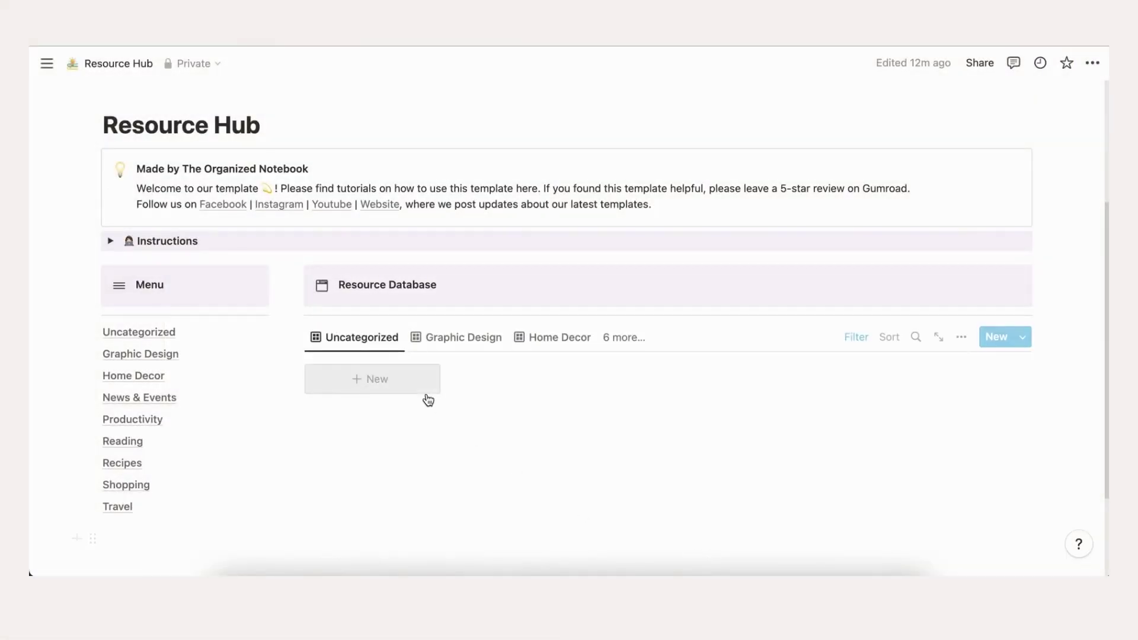
Create a new '2022 Design Trends' entry dated September 6, 2022
{"action": "left_click", "coordinate": [367, 385]}
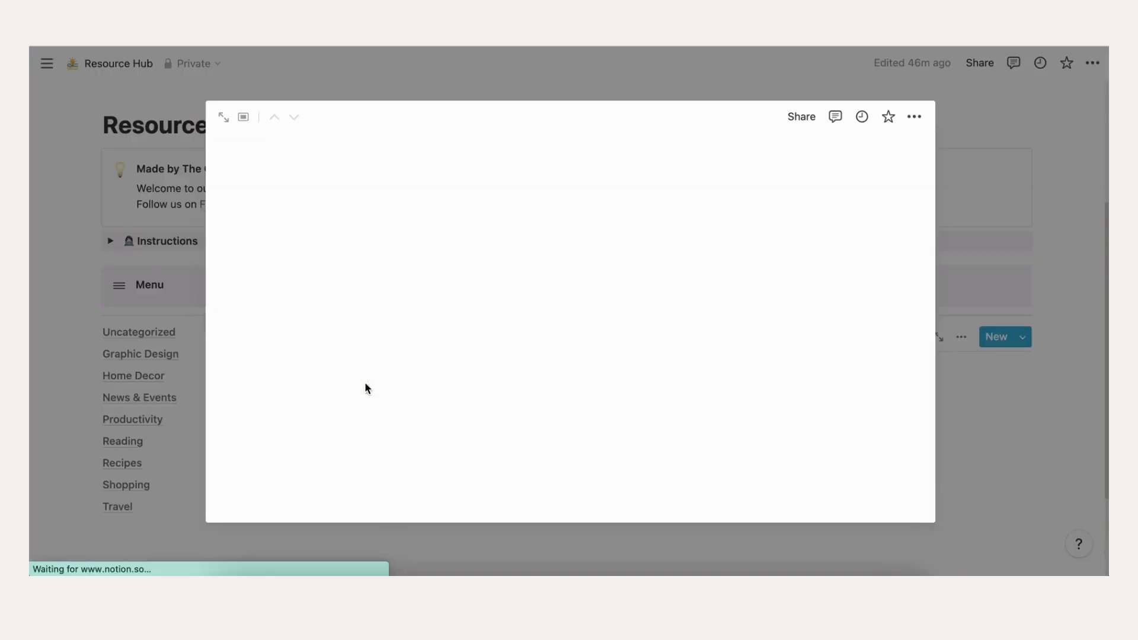
{"action": "type", "text": "2"}
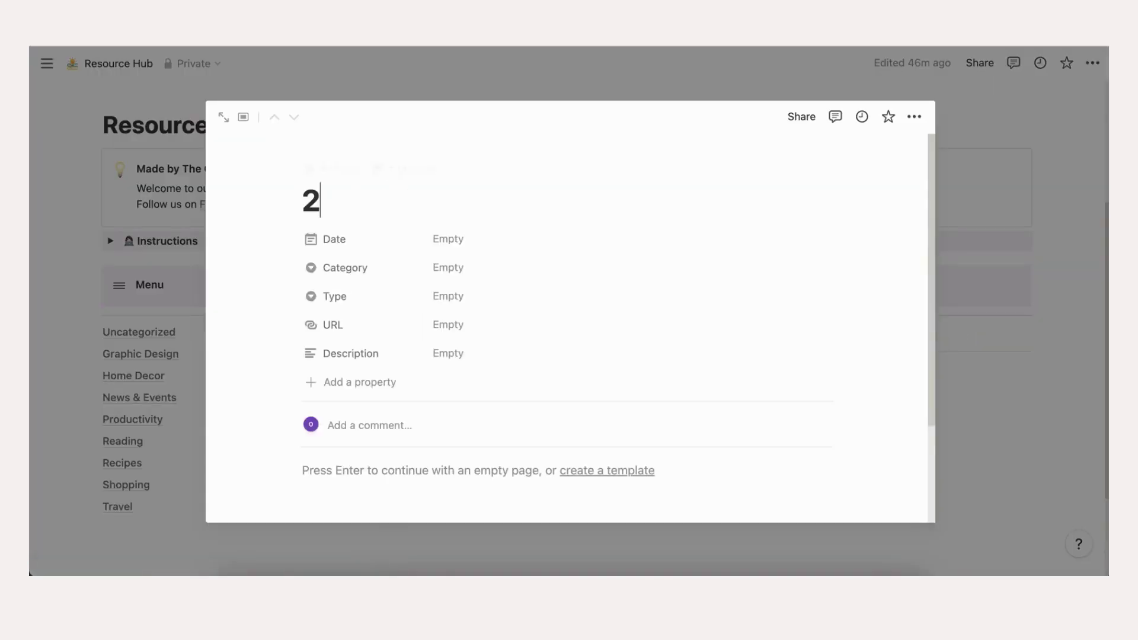
{"action": "type", "text": "022 Design "}
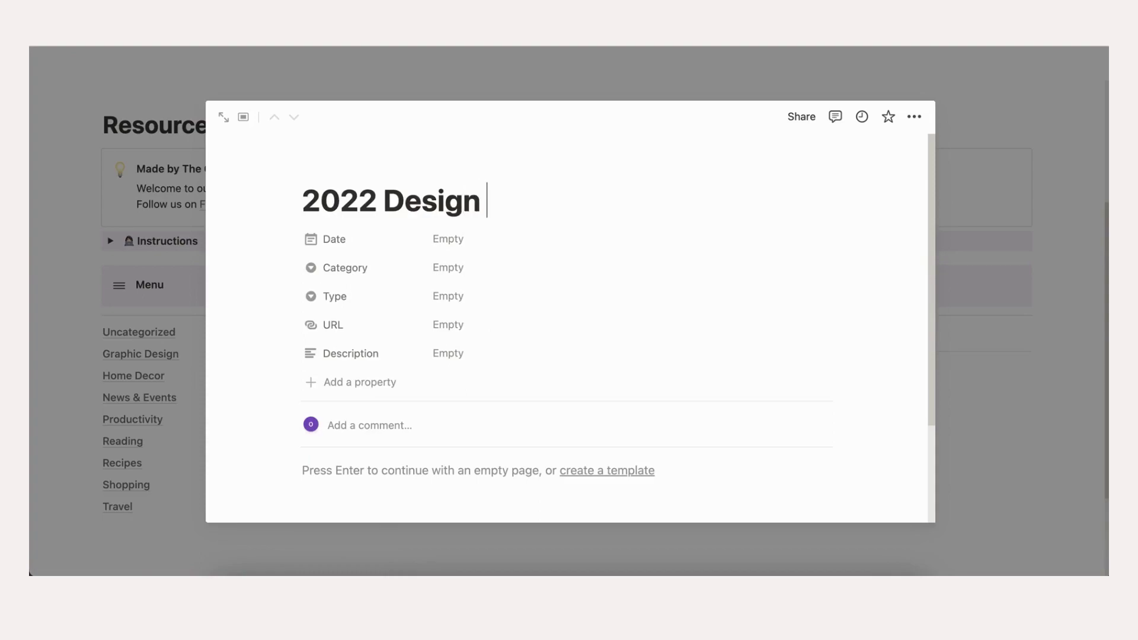
{"action": "type", "text": "Trends"}
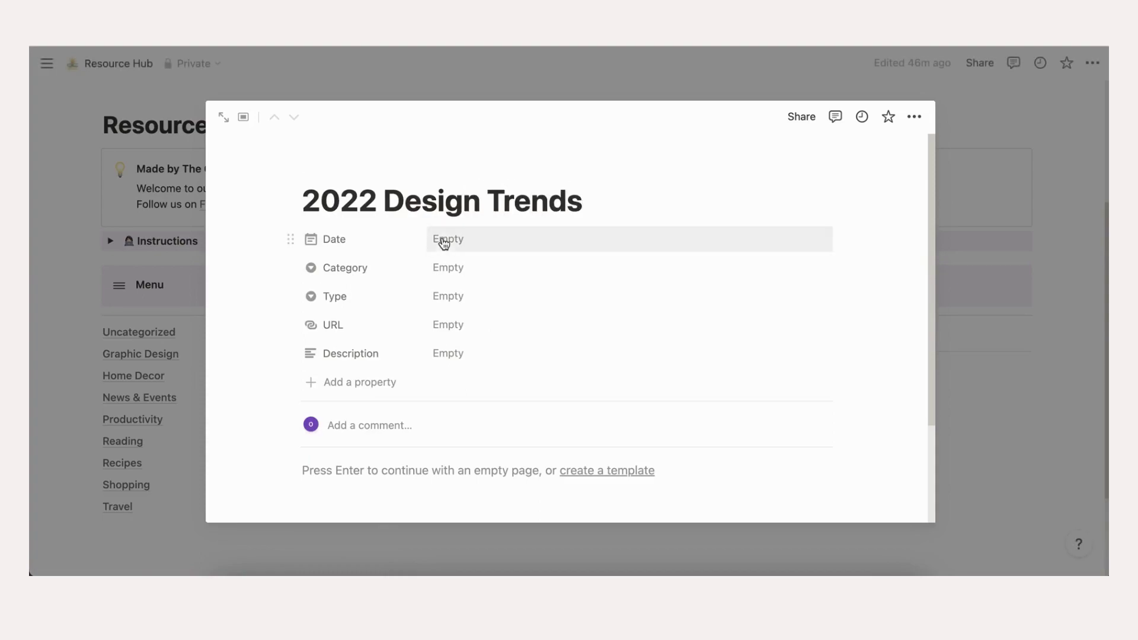
{"action": "left_click", "coordinate": [453, 242]}
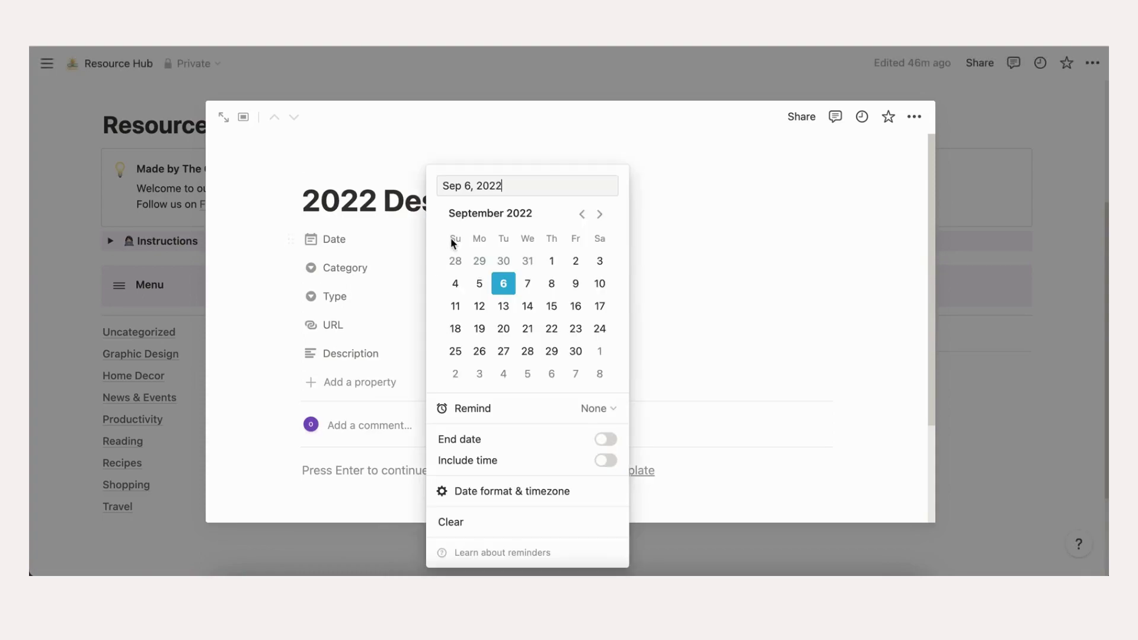
{"action": "left_click", "coordinate": [397, 278]}
Set the entry's Category to Home Decor and Type to Website
{"action": "left_click", "coordinate": [462, 270]}
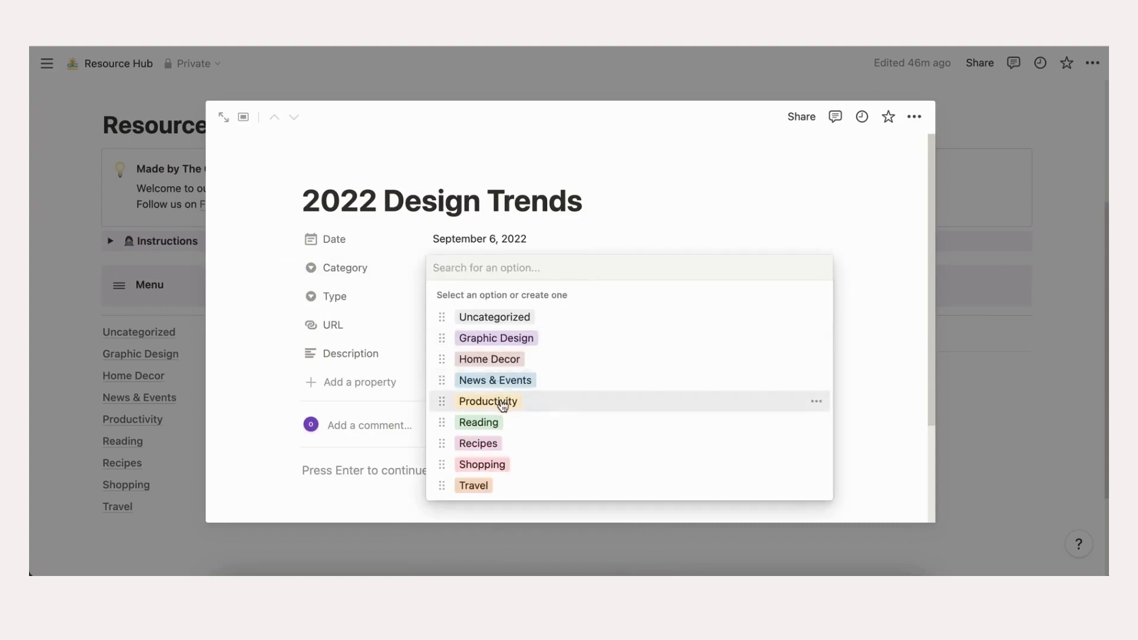
{"action": "left_click", "coordinate": [498, 362]}
{"action": "left_click", "coordinate": [457, 298]}
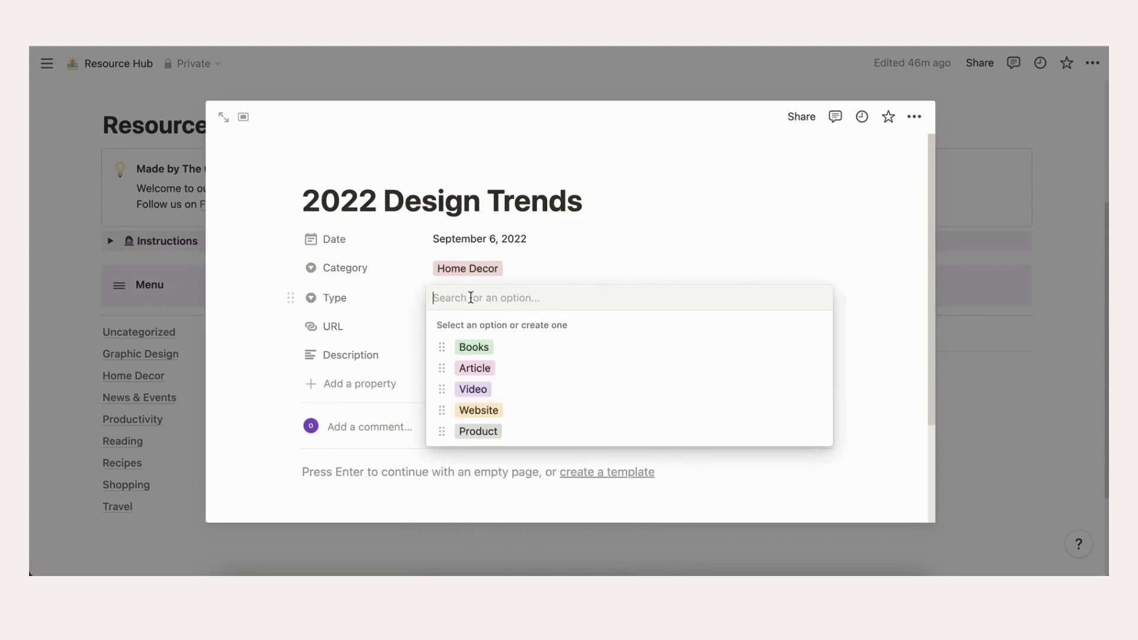
{"action": "left_click", "coordinate": [494, 413]}
Paste the bhg.com URL, type the '2022…' description, and copy the article photo's address
{"action": "left_click", "coordinate": [465, 330]}
{"action": "type", "text": "https://www.bhg.com/decorating/lessons/expert-advice/interior-design-trends-2022/"}
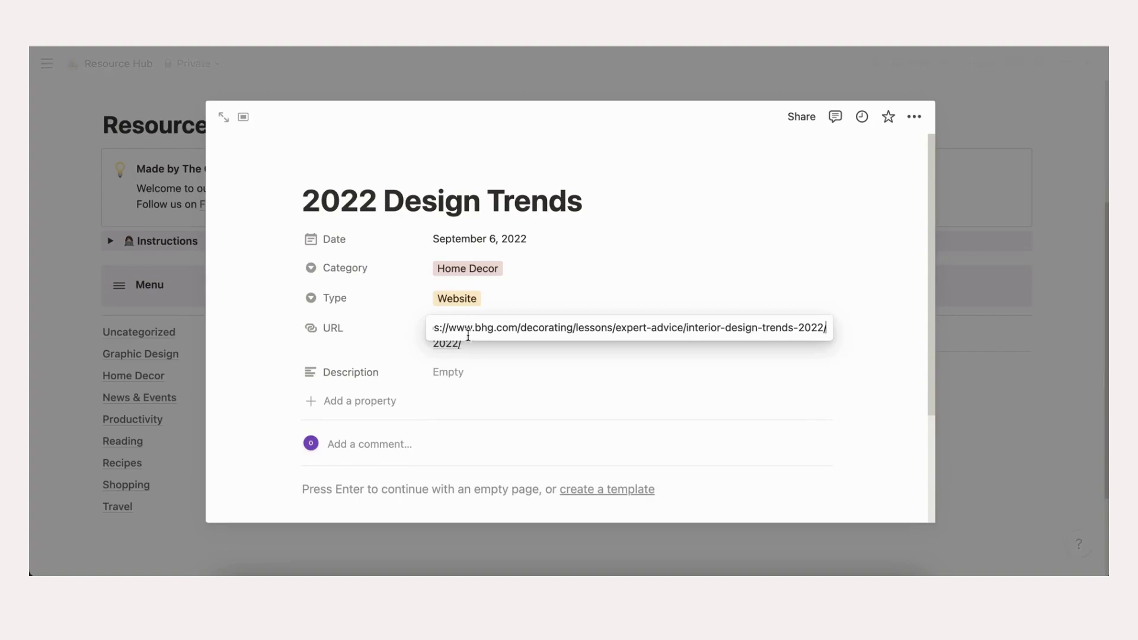
{"action": "left_click", "coordinate": [465, 379]}
{"action": "left_click", "coordinate": [464, 377]}
{"action": "type", "text": "2"}
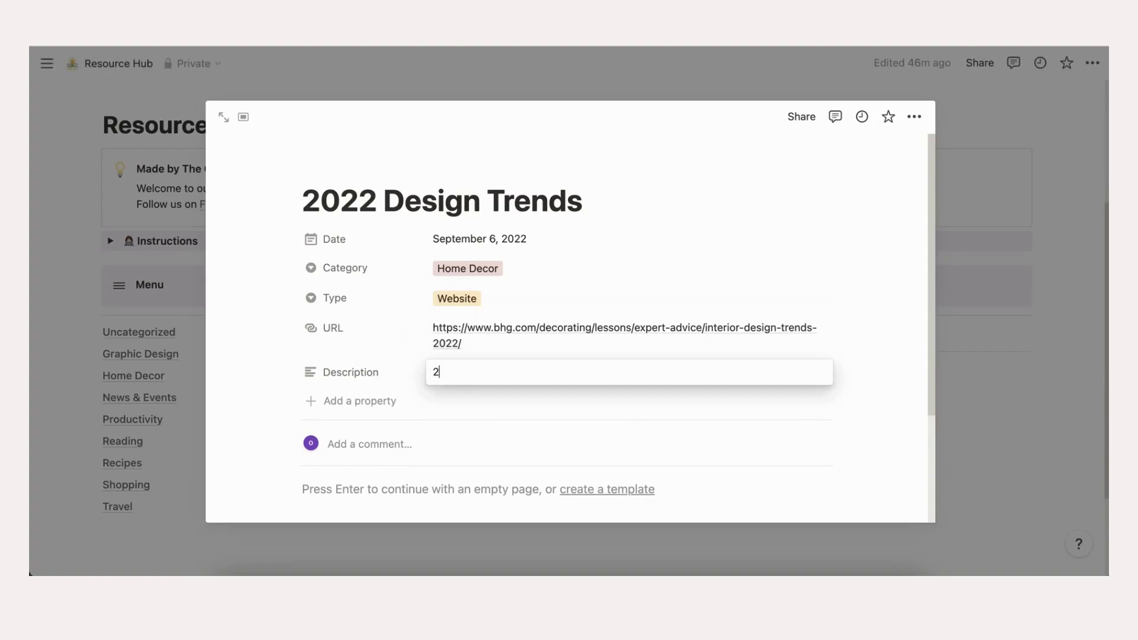
{"action": "type", "text": "022"}
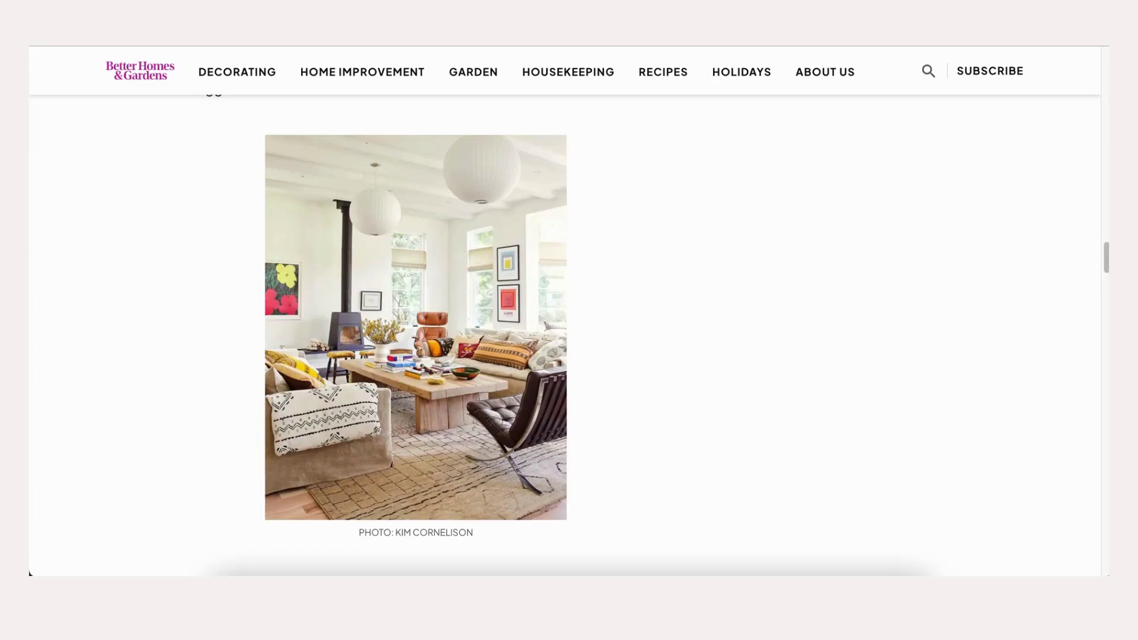
{"action": "right_click", "coordinate": [329, 361]}
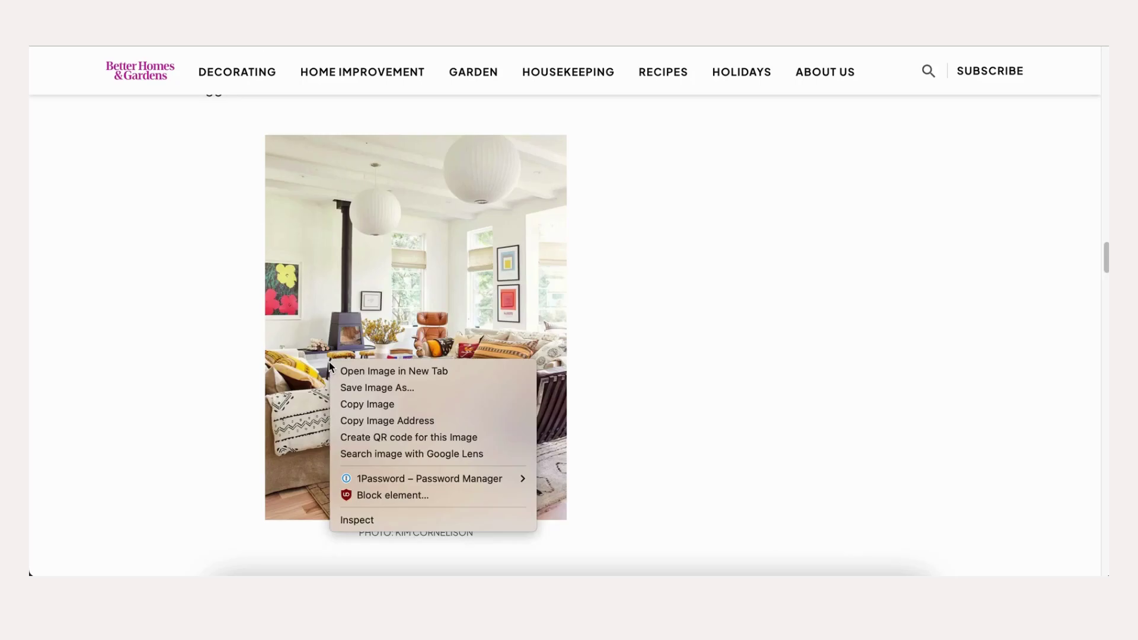
{"action": "left_click", "coordinate": [404, 421]}
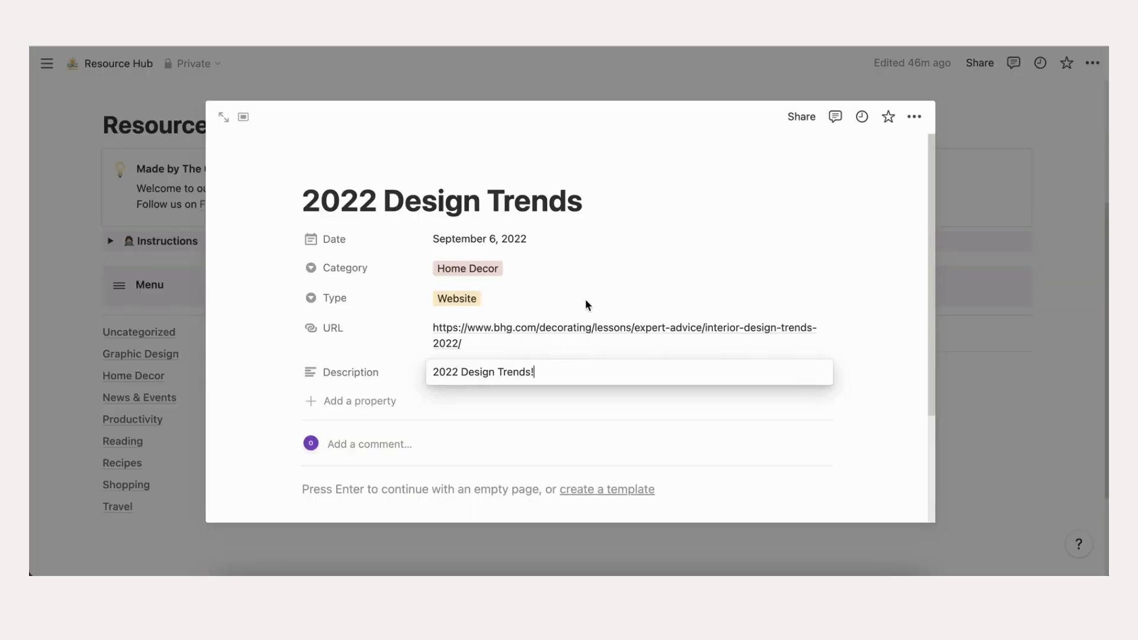
Set the linked living-room photo as the 2022 Design Trends cover and close the page
{"action": "key", "text": "Escape"}
{"action": "left_click", "coordinate": [428, 170]}
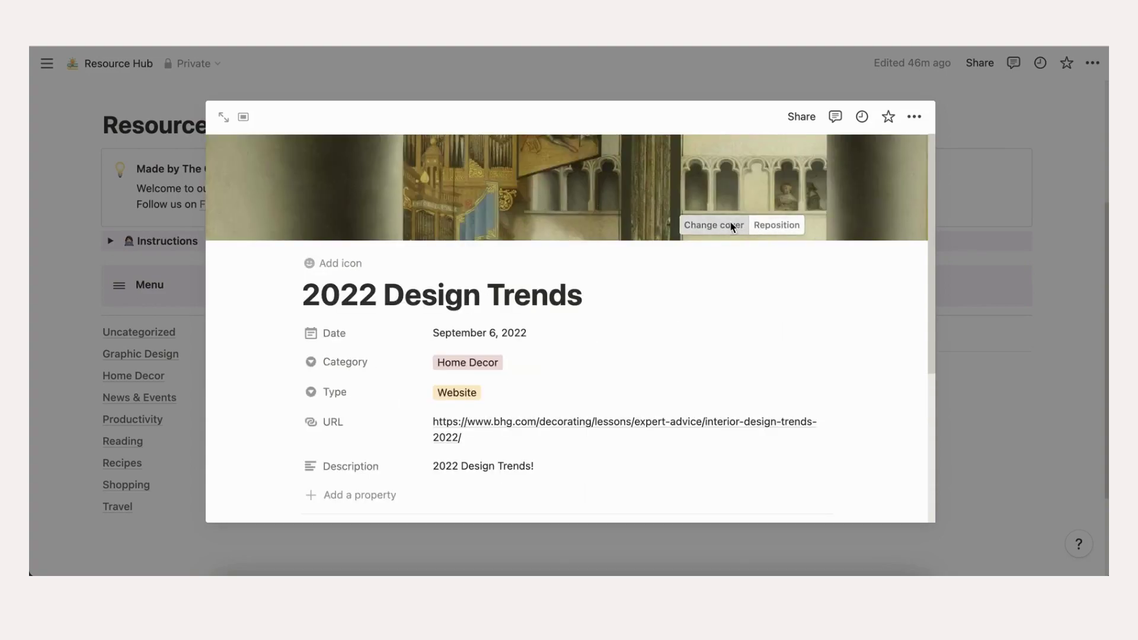
{"action": "left_click", "coordinate": [732, 227]}
{"action": "left_click", "coordinate": [627, 223]}
{"action": "key", "text": "ctrl+v"}
{"action": "left_click", "coordinate": [655, 325]}
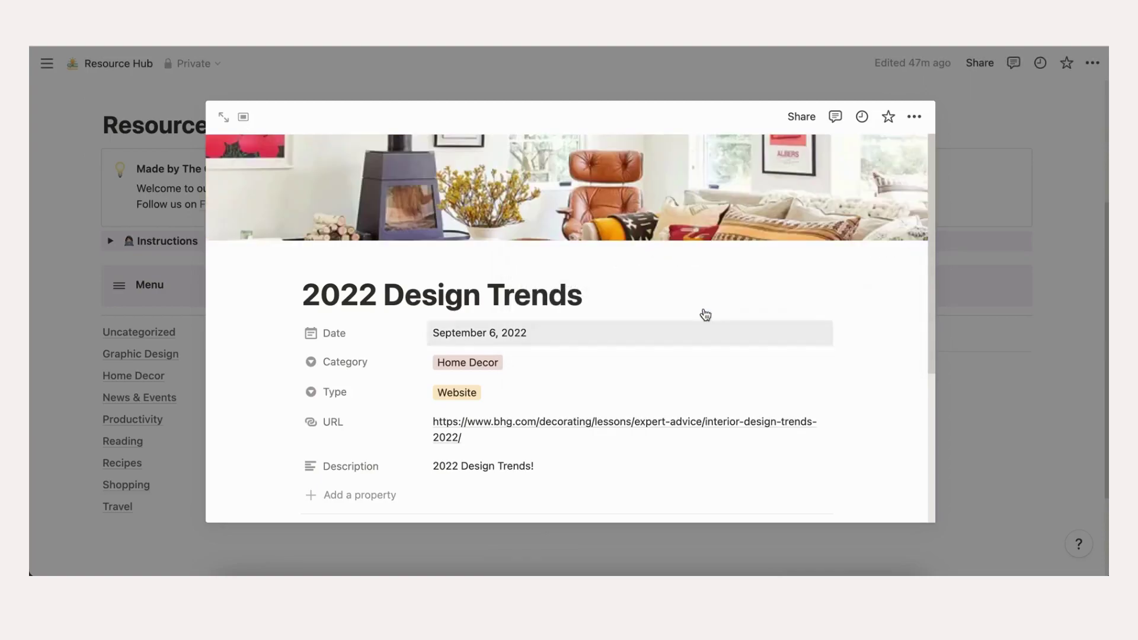
{"action": "left_click", "coordinate": [1062, 275]}
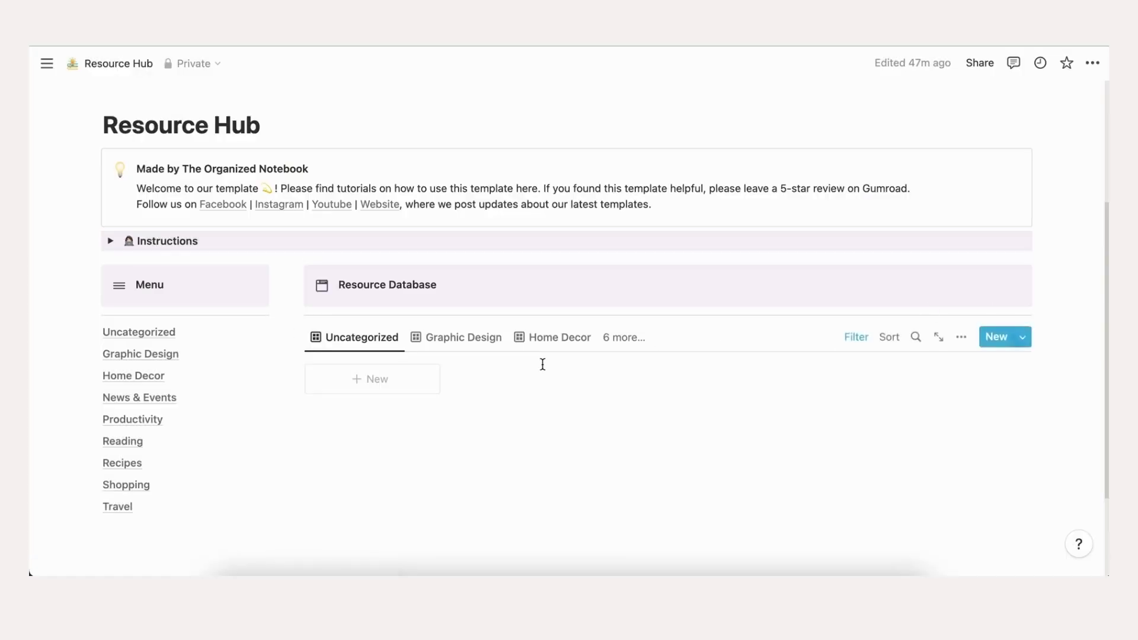
Create a new Health category on the 15 Healthy Foods entry and close it
{"action": "left_click", "coordinate": [552, 339]}
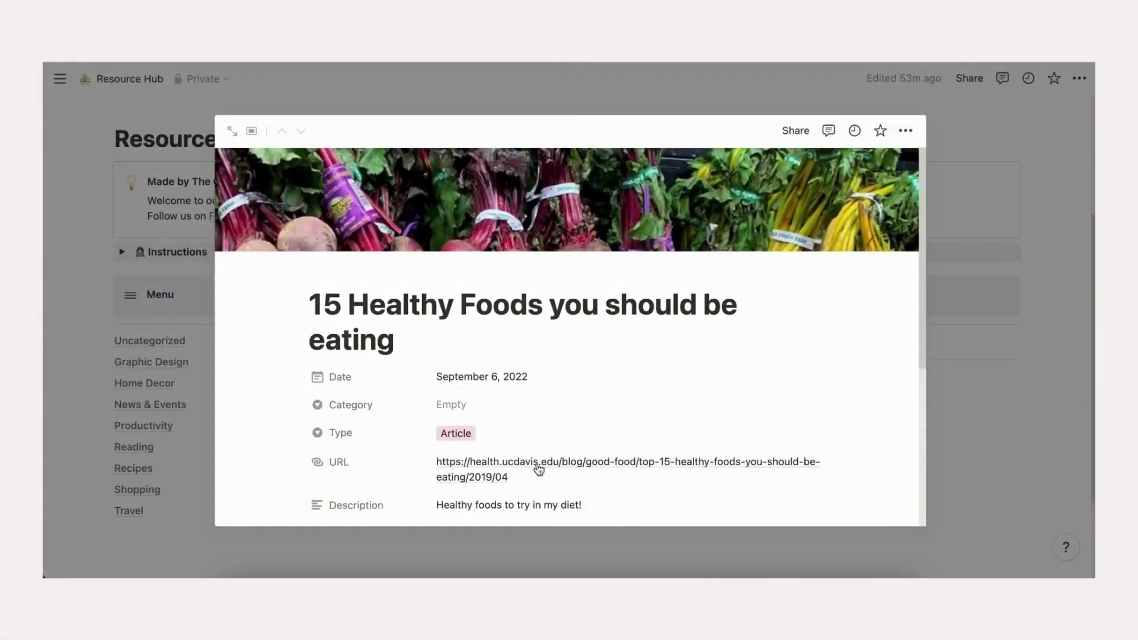
{"action": "left_click", "coordinate": [468, 407]}
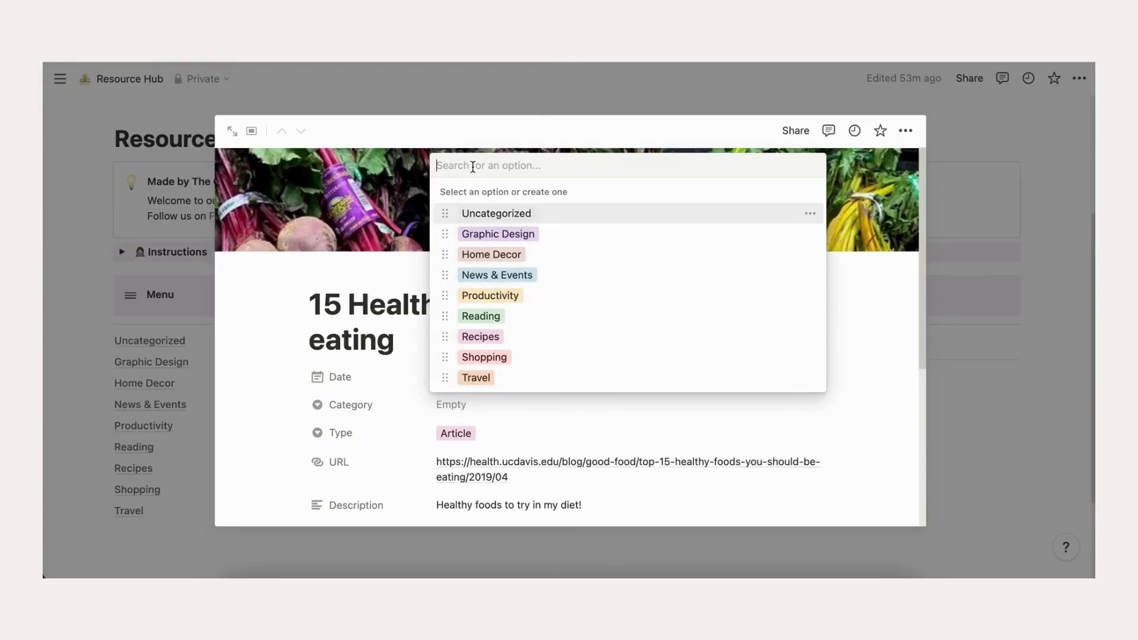
{"action": "type", "text": "Health"}
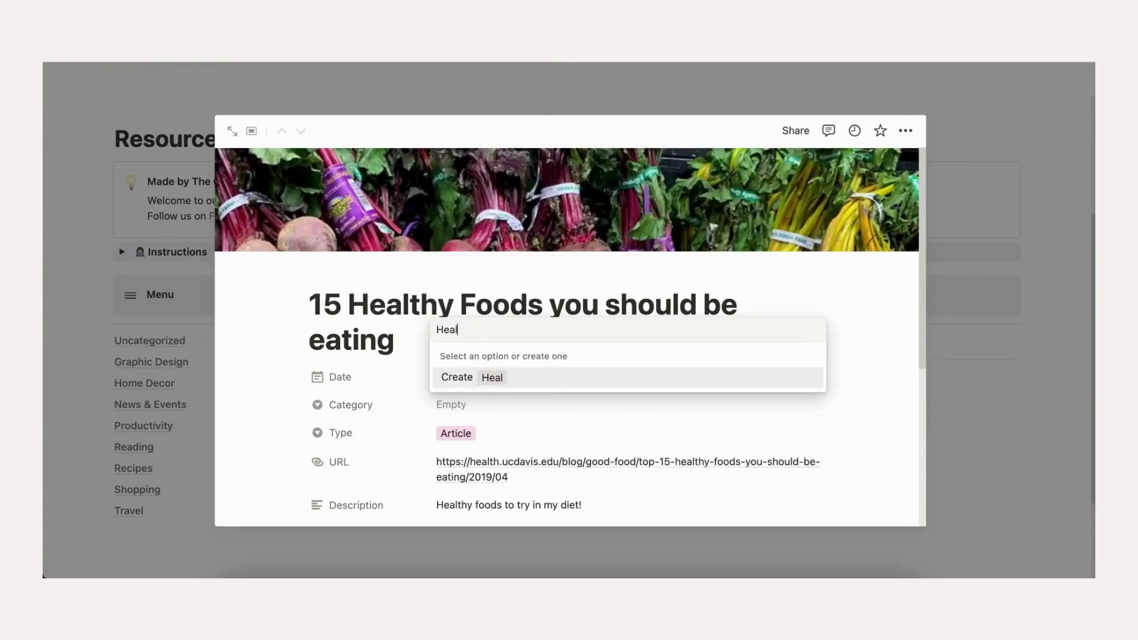
{"action": "left_click", "coordinate": [505, 381]}
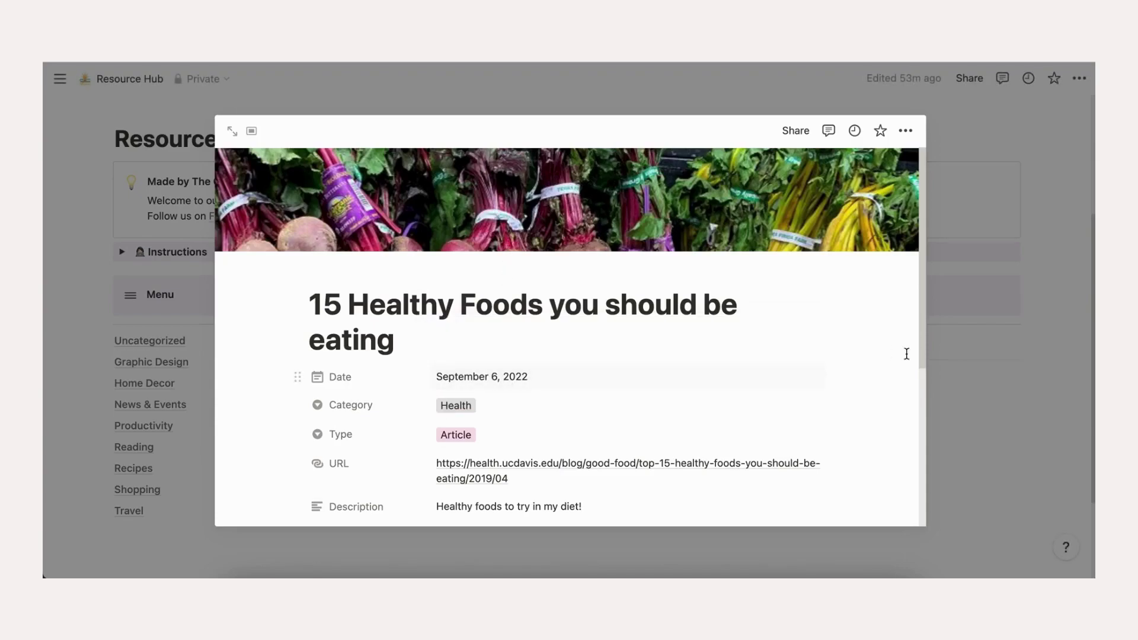
{"action": "left_click", "coordinate": [1045, 346]}
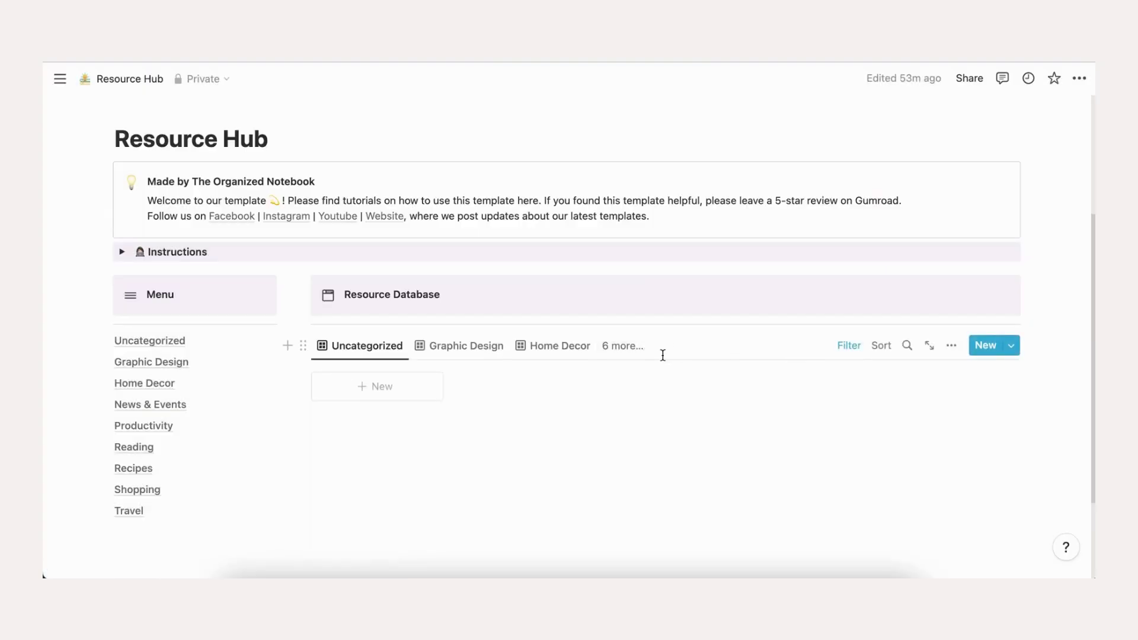
Duplicate the Graphic Design view from the full views list
{"action": "left_click", "coordinate": [629, 349]}
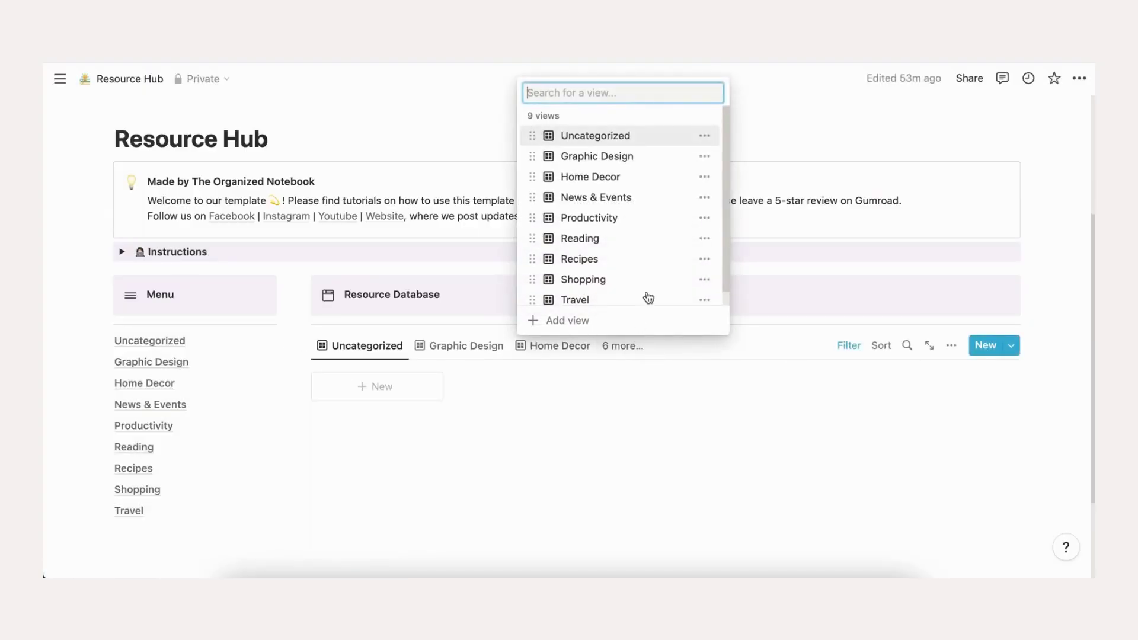
{"action": "left_click", "coordinate": [705, 157]}
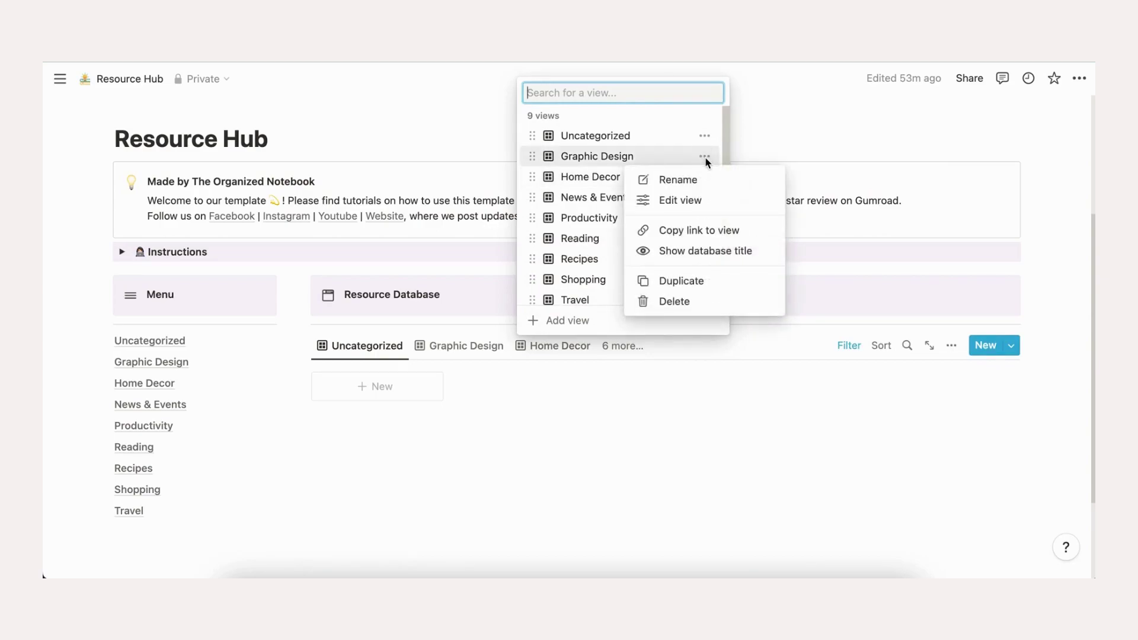
{"action": "left_click", "coordinate": [663, 281]}
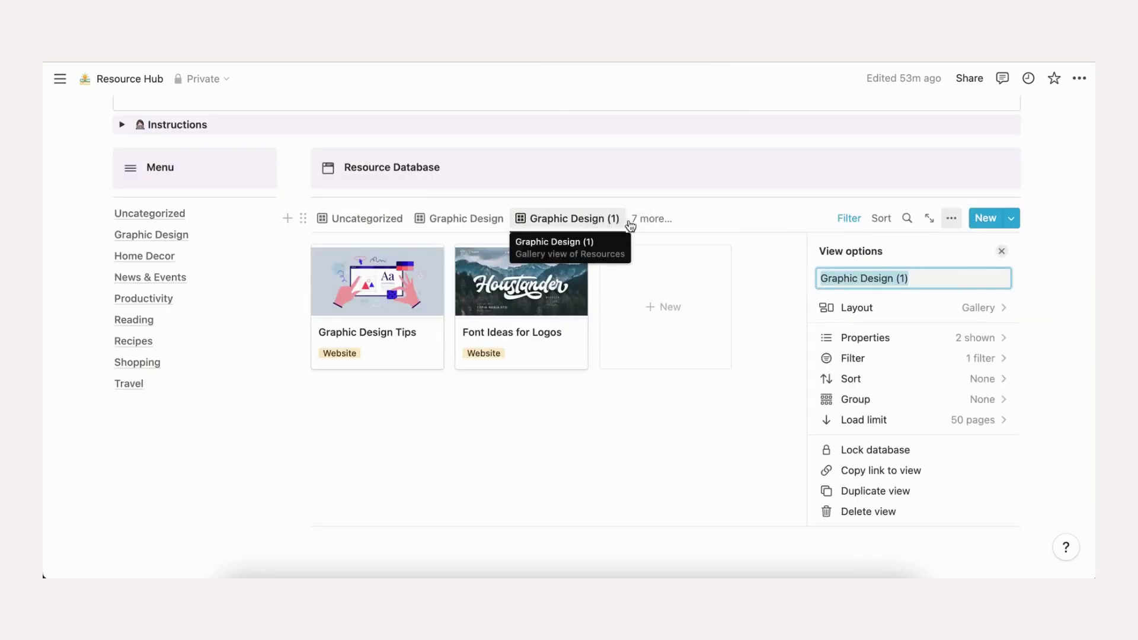
Rename the Graphic Design (1) view to Health
{"action": "left_click", "coordinate": [647, 223]}
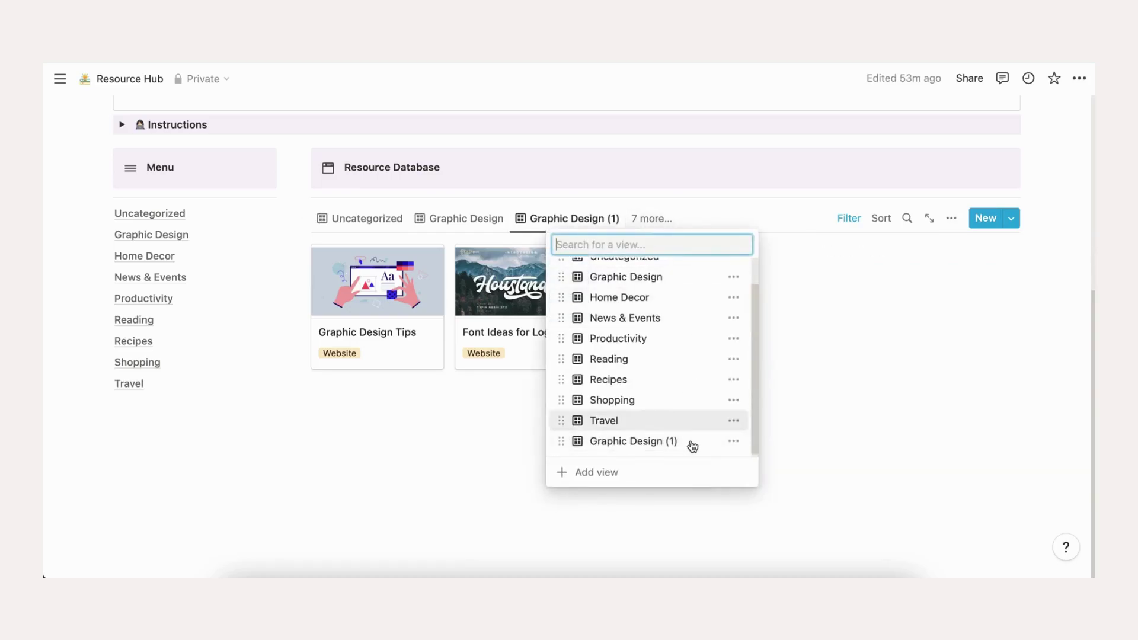
{"action": "left_click", "coordinate": [733, 440]}
{"action": "left_click", "coordinate": [733, 296]}
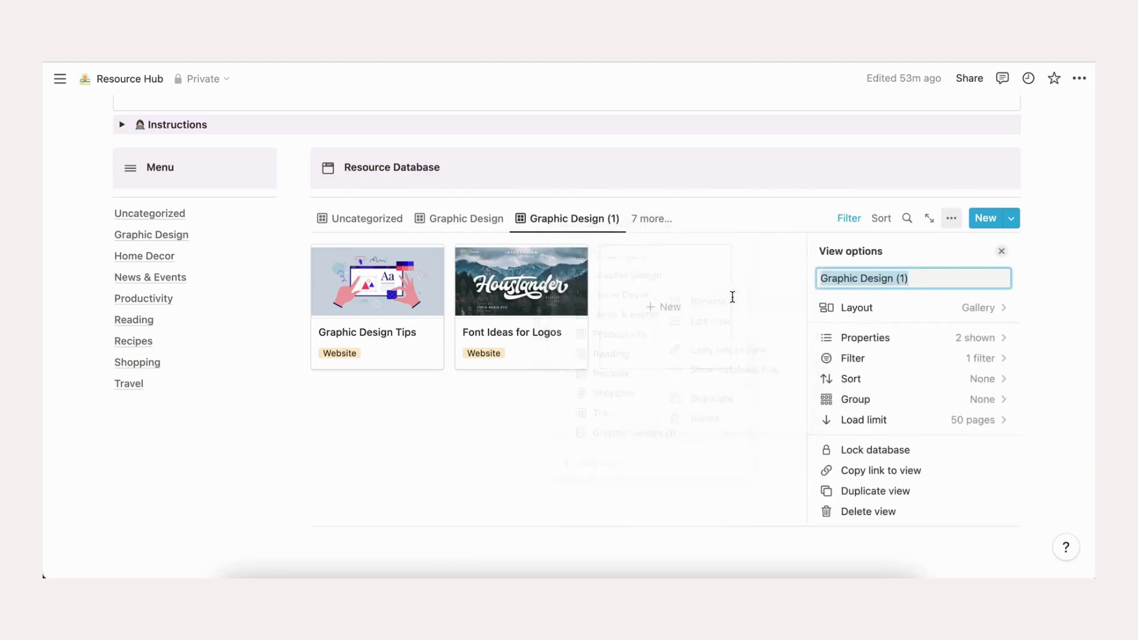
{"action": "type", "text": "Hela"}
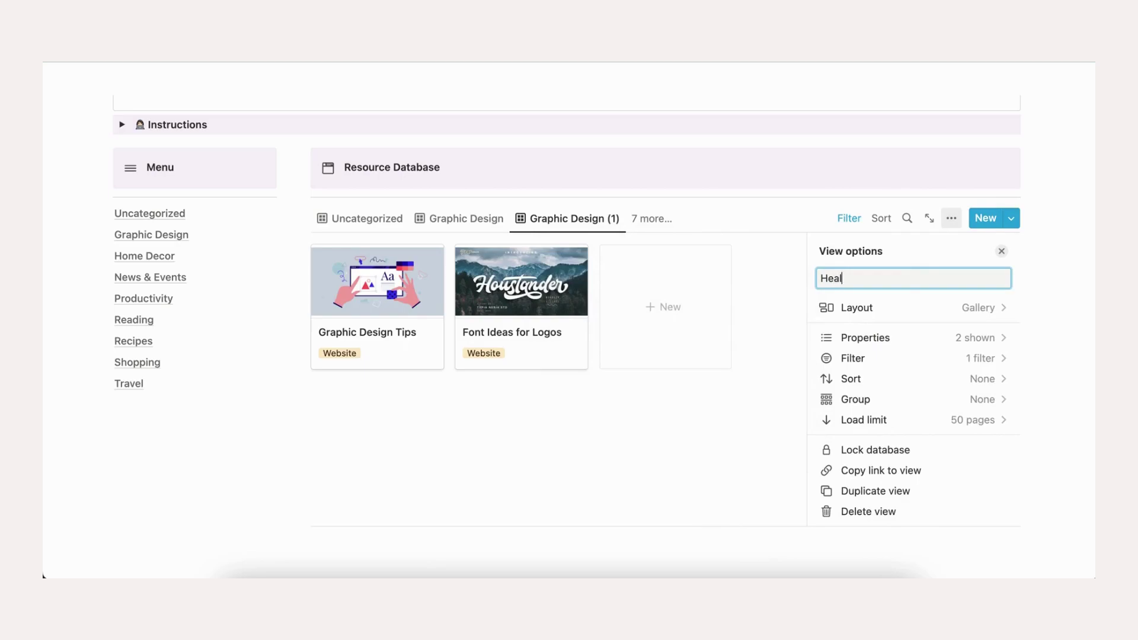
{"action": "type", "text": "th"}
{"action": "left_click", "coordinate": [711, 438]}
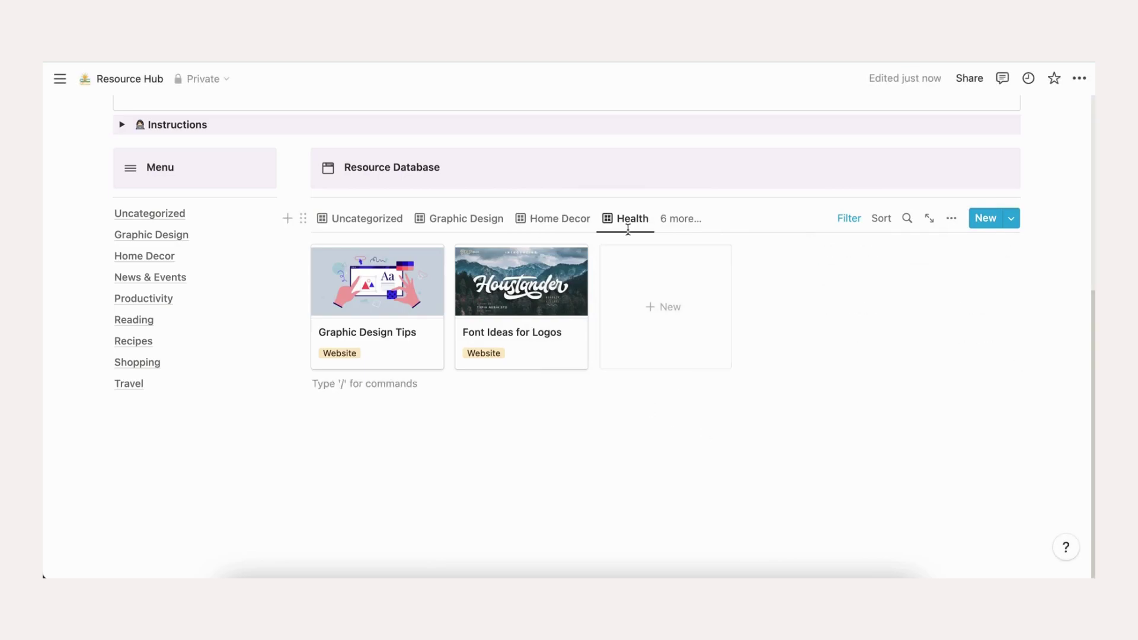
Filter the view to Category Health, removing Graphic Design from the filter
{"action": "left_click", "coordinate": [859, 223]}
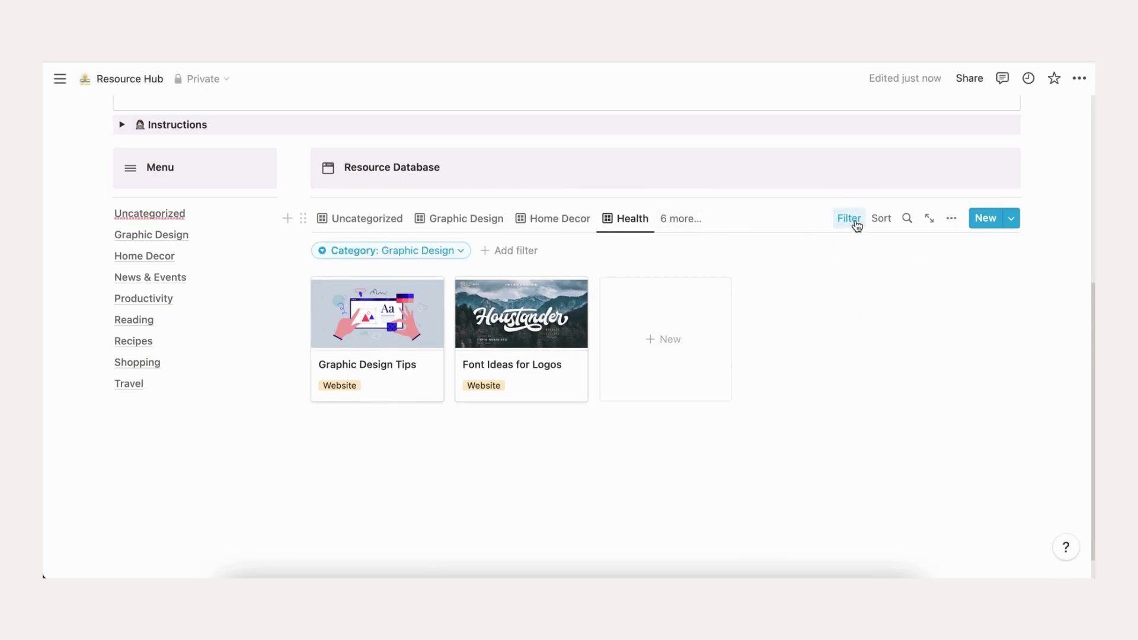
{"action": "left_click", "coordinate": [448, 252]}
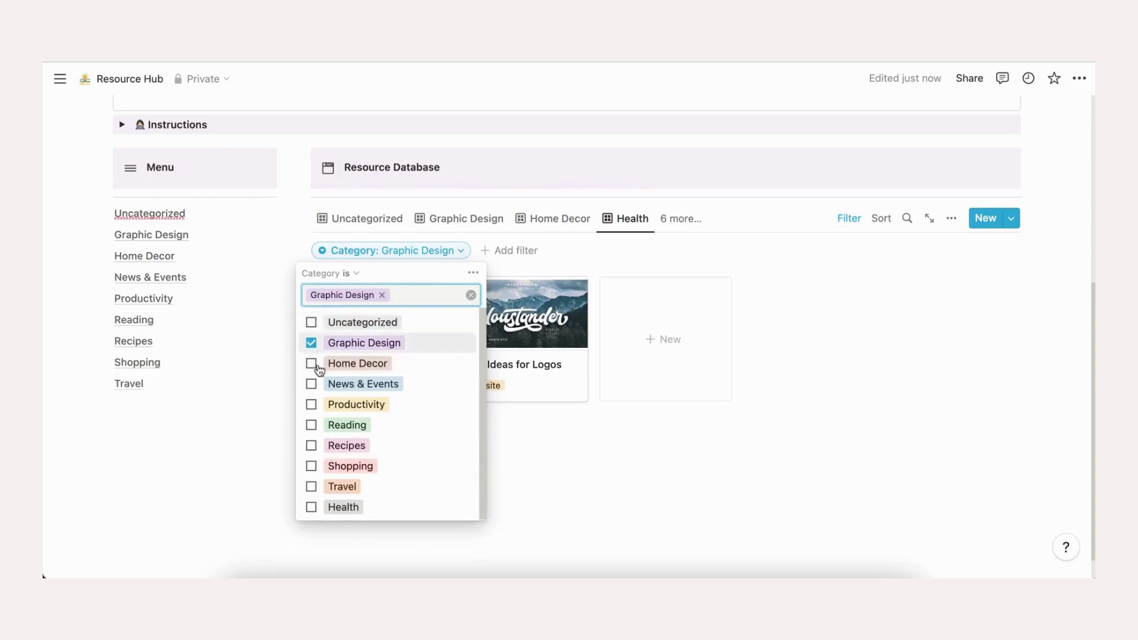
{"action": "left_click", "coordinate": [311, 507]}
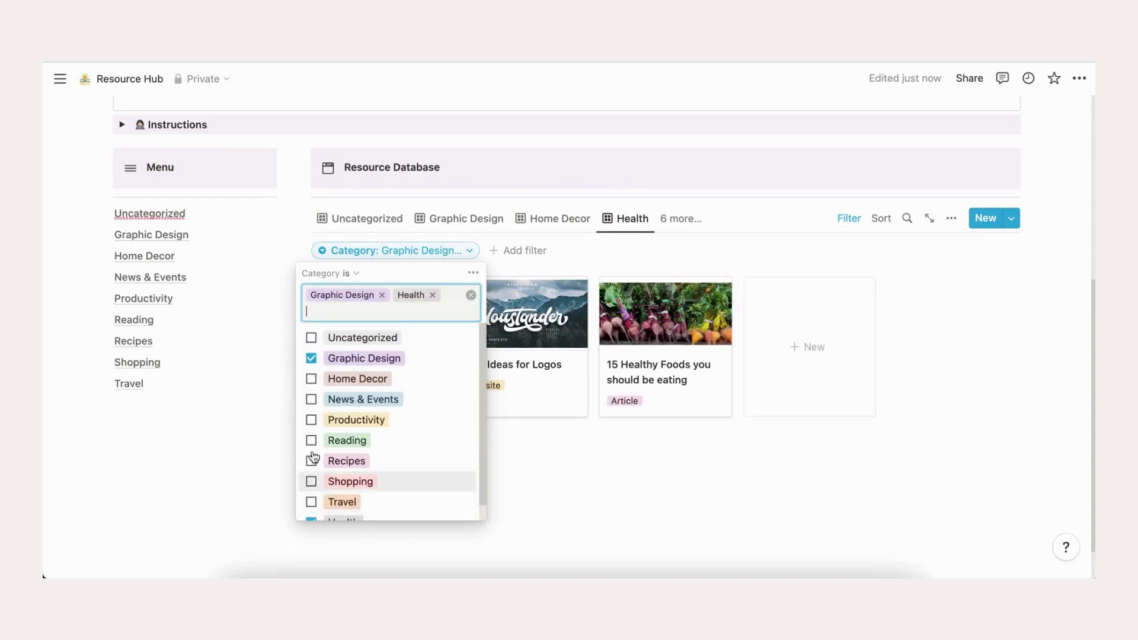
{"action": "left_click", "coordinate": [311, 357]}
{"action": "left_click", "coordinate": [884, 402]}
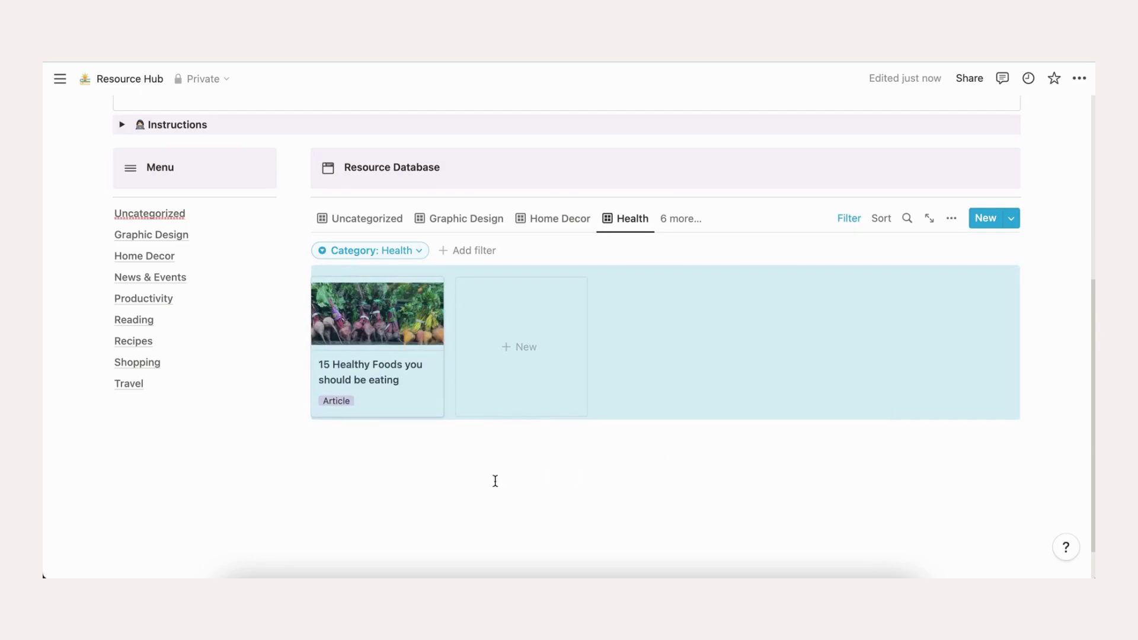
{"action": "left_click", "coordinate": [495, 479]}
Type Health on a new menu line below Travel and copy the Health view's link
{"action": "left_click", "coordinate": [146, 408]}
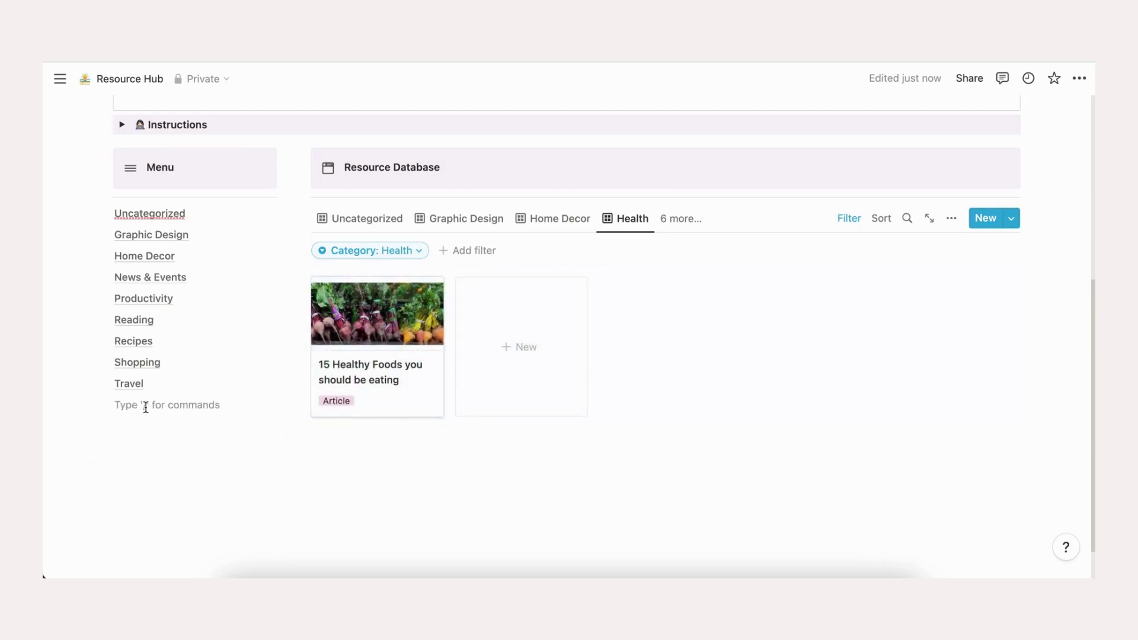
{"action": "type", "text": "Health"}
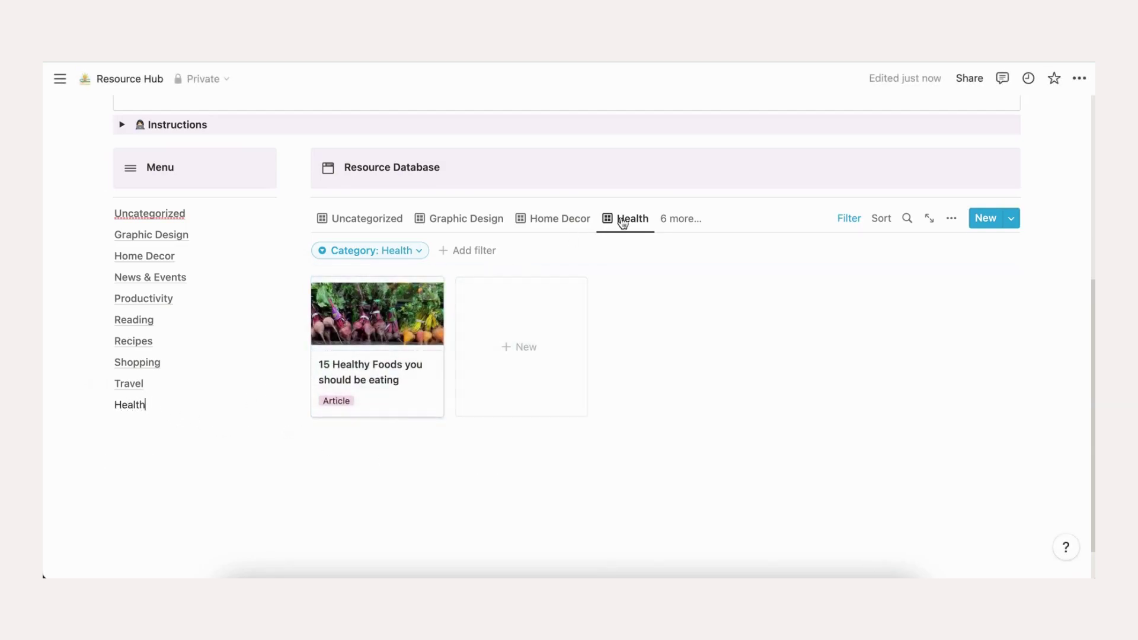
{"action": "left_click", "coordinate": [637, 221]}
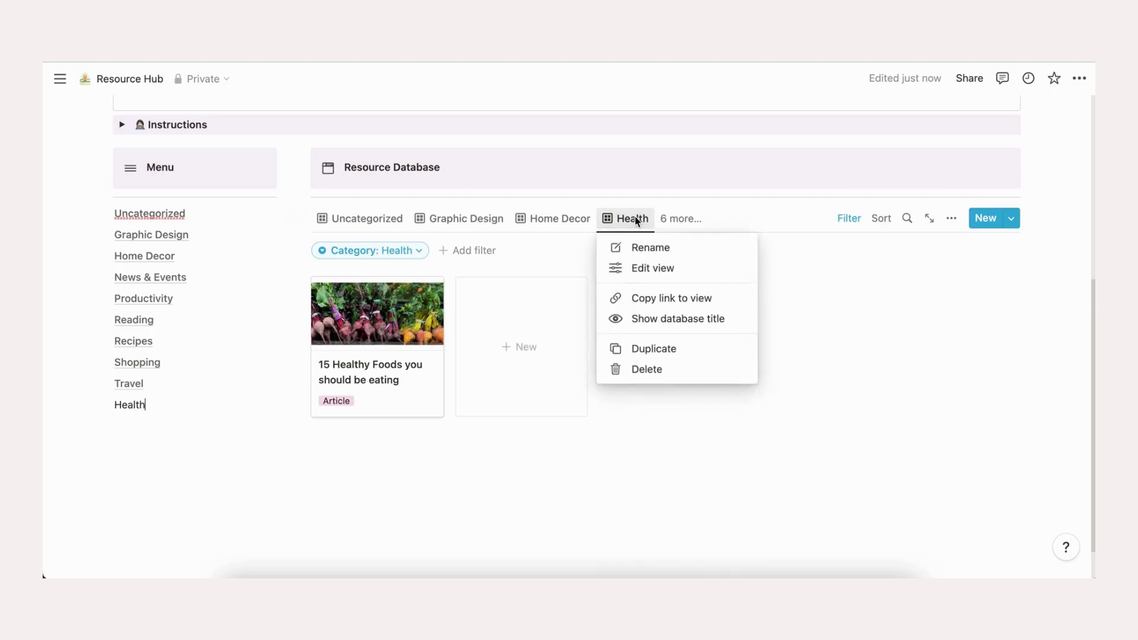
{"action": "left_click", "coordinate": [664, 300]}
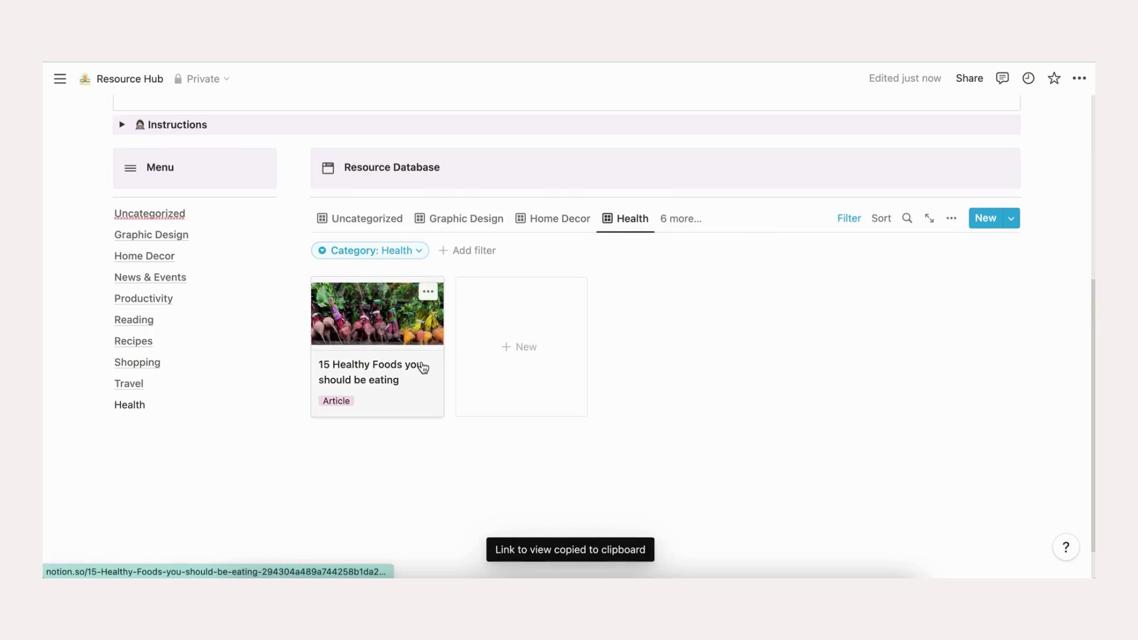
Link the menu word Health to the Health view and follow the link
{"action": "double_click", "coordinate": [129, 408]}
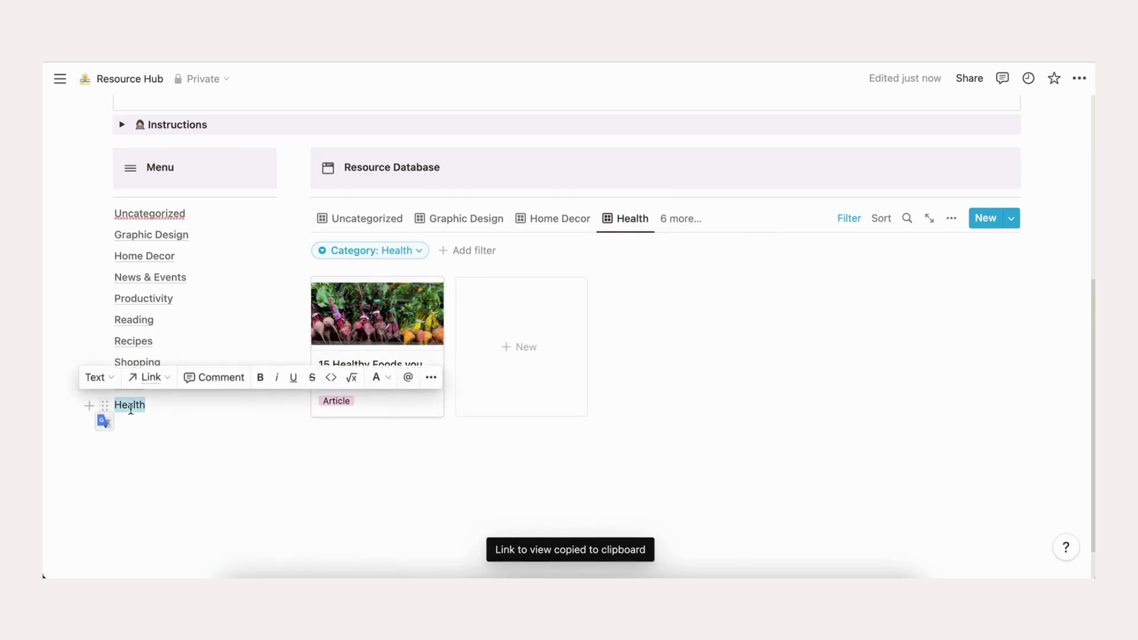
{"action": "left_click", "coordinate": [149, 380]}
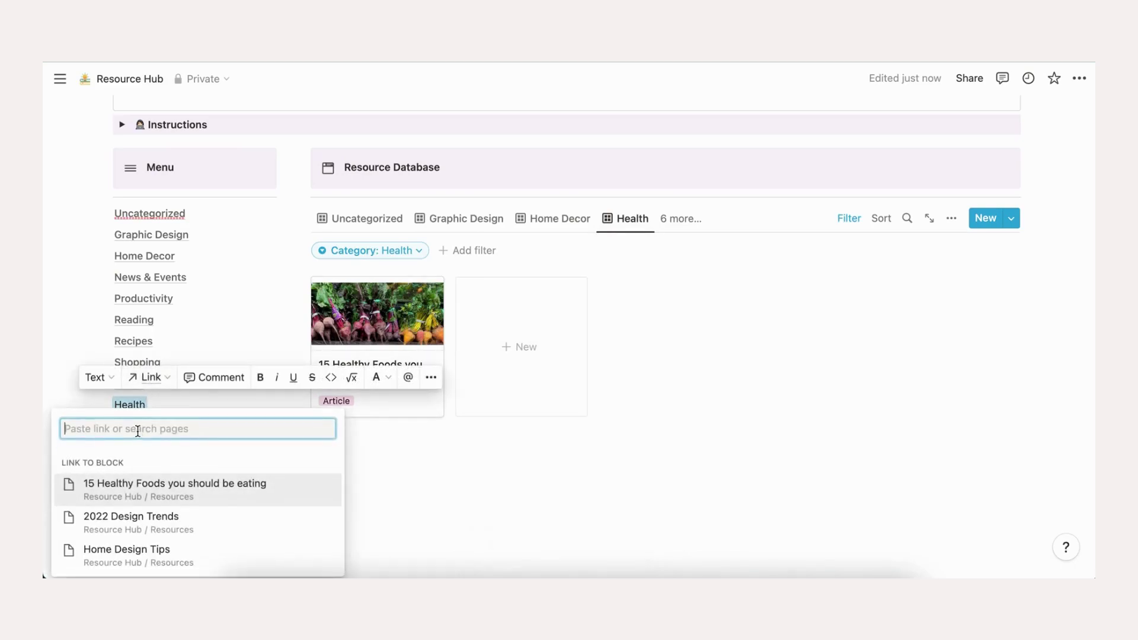
{"action": "key", "text": "ctrl+v"}
{"action": "left_click", "coordinate": [414, 462]}
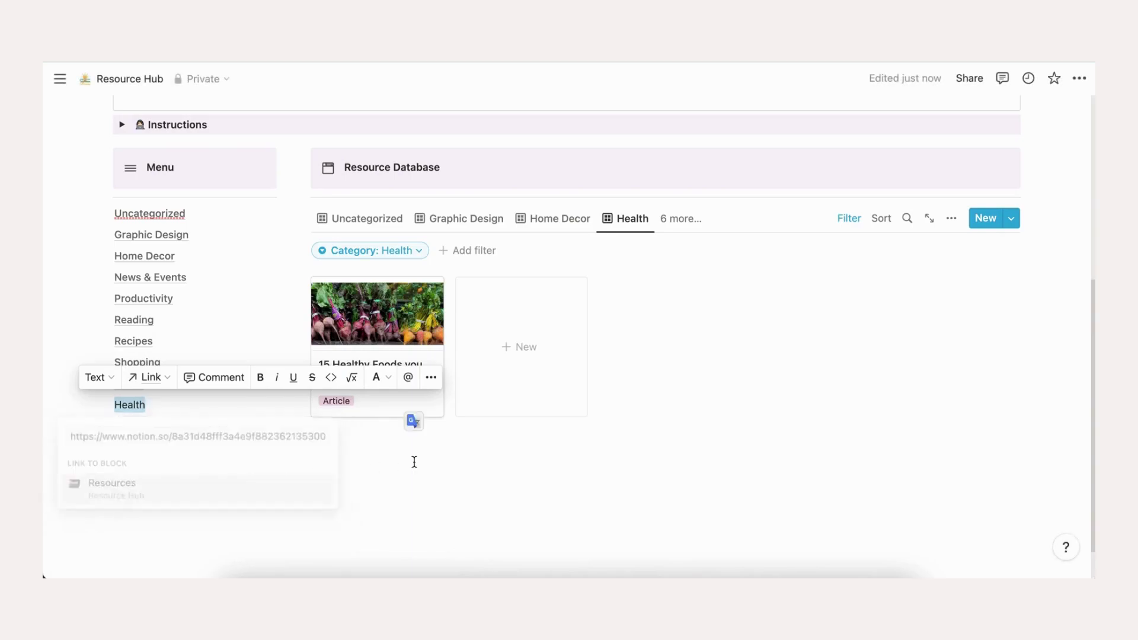
{"action": "left_click", "coordinate": [148, 378]}
{"action": "key", "text": "ctrl+v"}
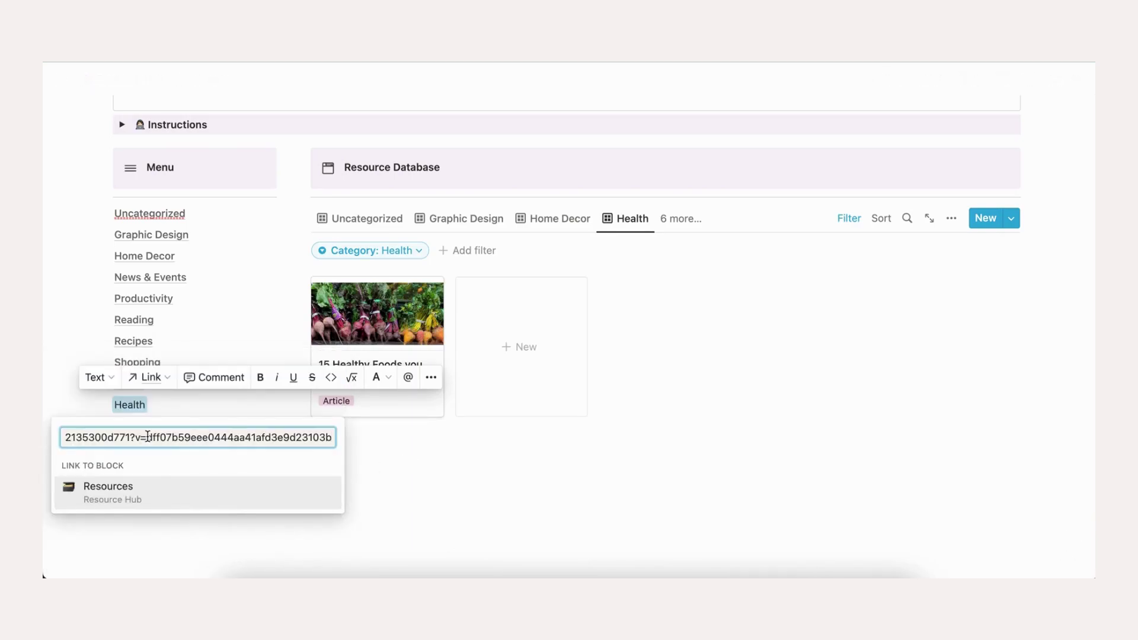
{"action": "left_click", "coordinate": [153, 491]}
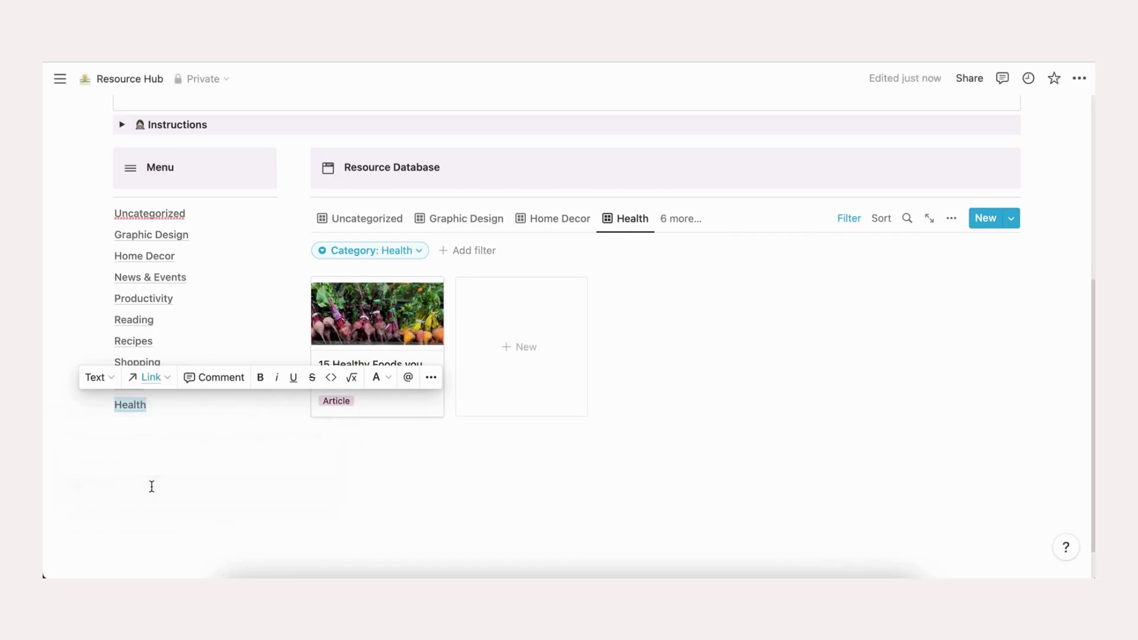
{"action": "left_click", "coordinate": [141, 436]}
{"action": "left_click", "coordinate": [135, 405]}
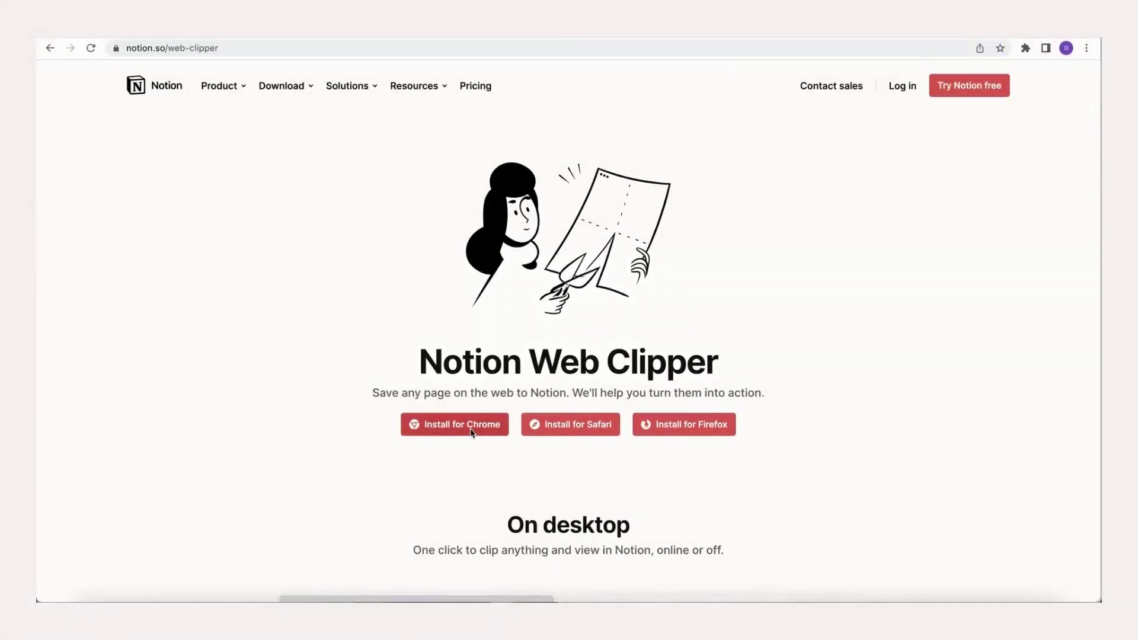
Open the Notion Web Clipper's Chrome Web Store listing via Install for Chrome
{"action": "left_click", "coordinate": [472, 431]}
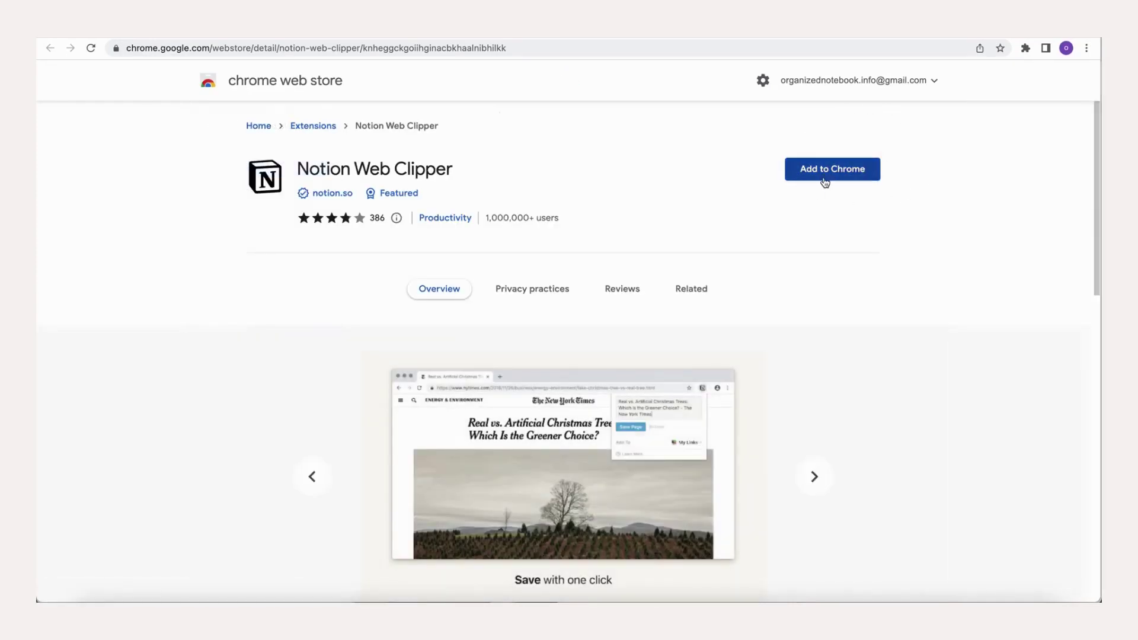
Check the Web Clipper's Safari and Firefox install options on the download page
{"action": "left_click", "coordinate": [184, 37]}
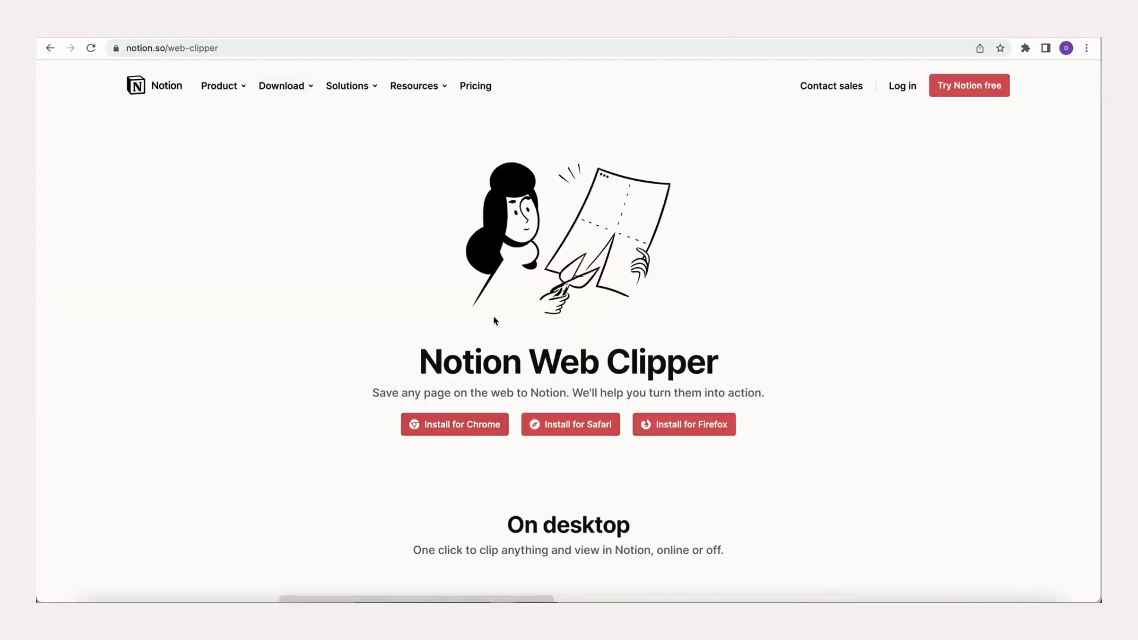
{"action": "left_click", "coordinate": [591, 424]}
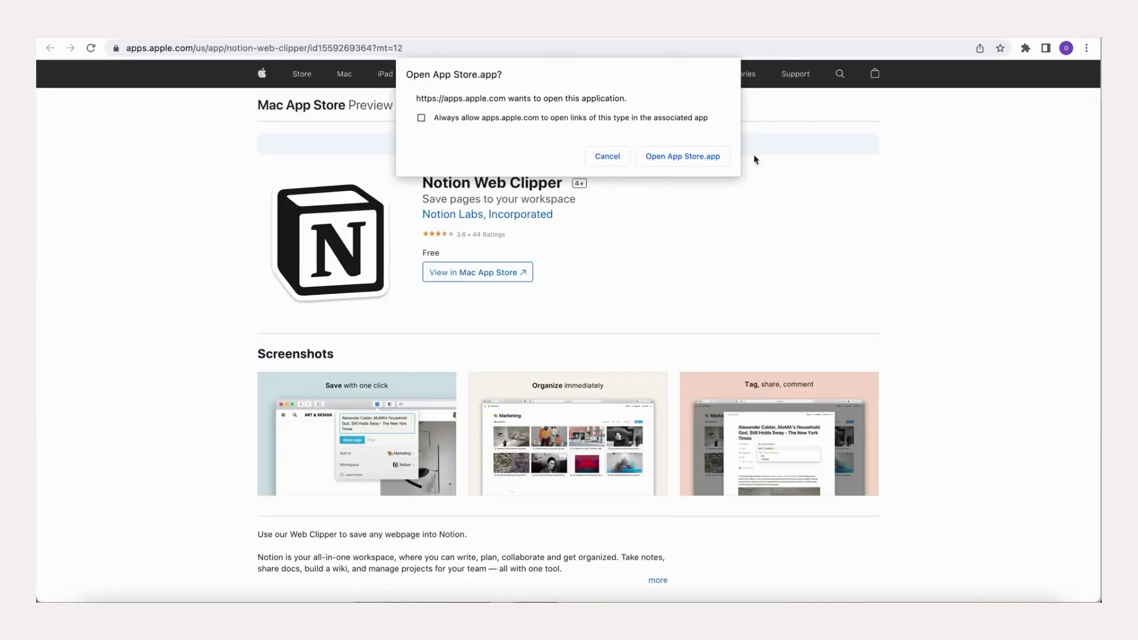
{"action": "key", "text": "Escape"}
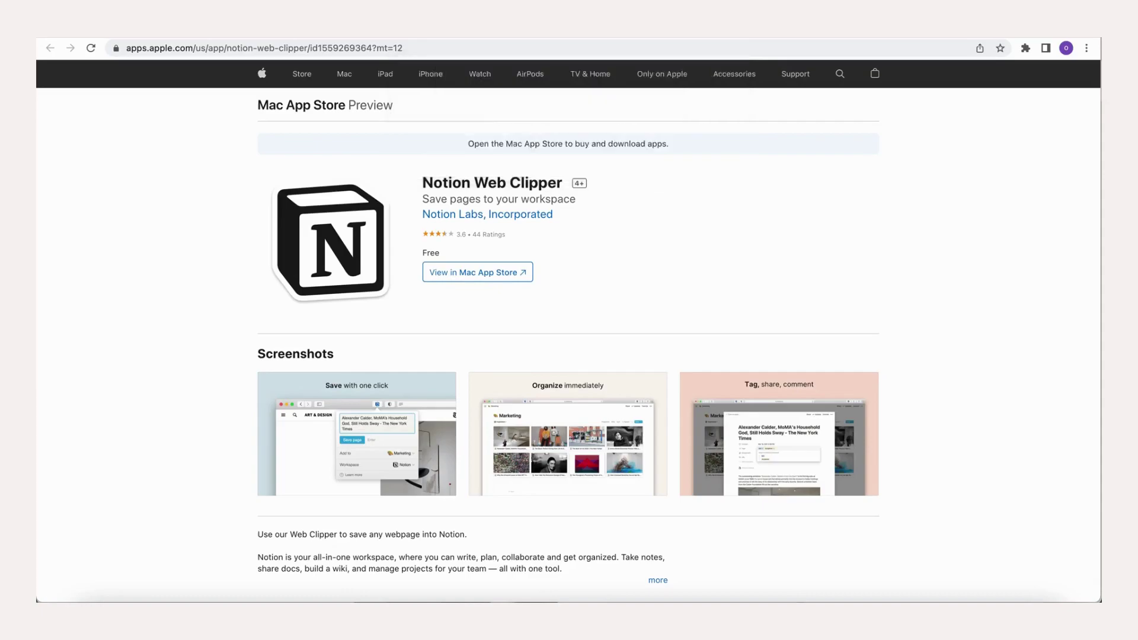
{"action": "key", "text": "super+Left"}
{"action": "left_click", "coordinate": [666, 424]}
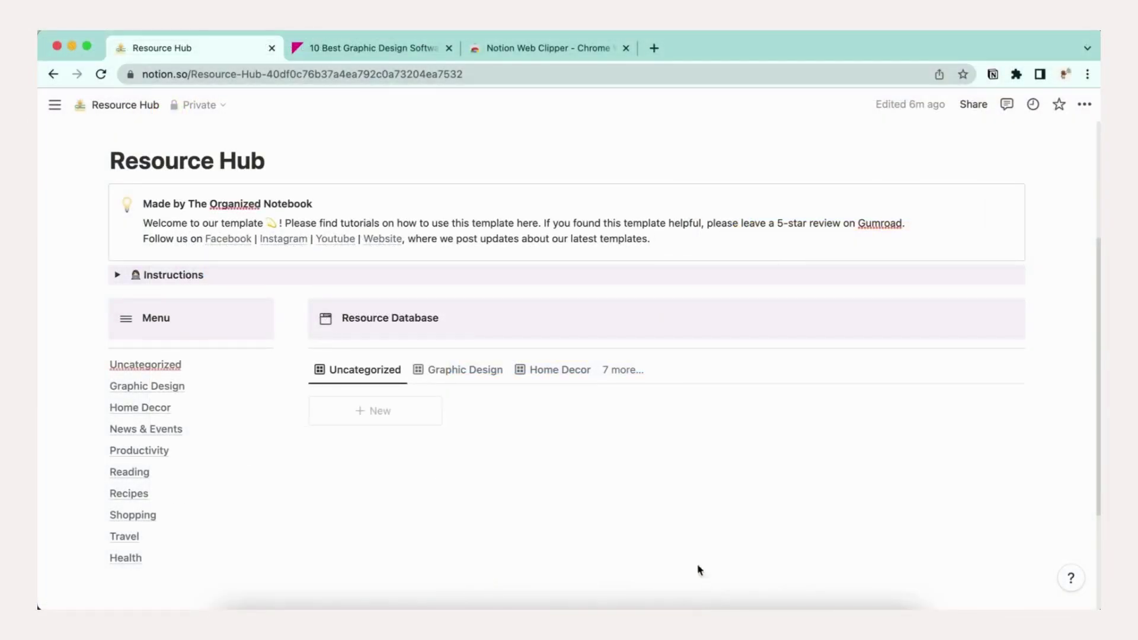
Clip the '10 Best Graphic Design Software & Tools (September 2022)' article into the Resources database
{"action": "left_click", "coordinate": [543, 49]}
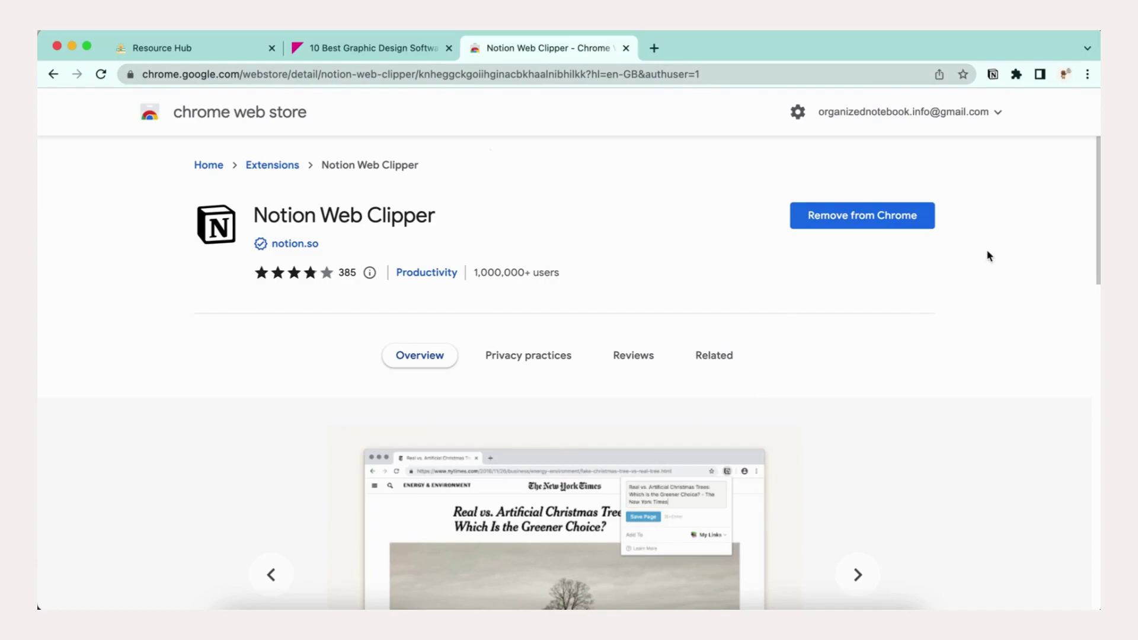
{"action": "left_click", "coordinate": [993, 75]}
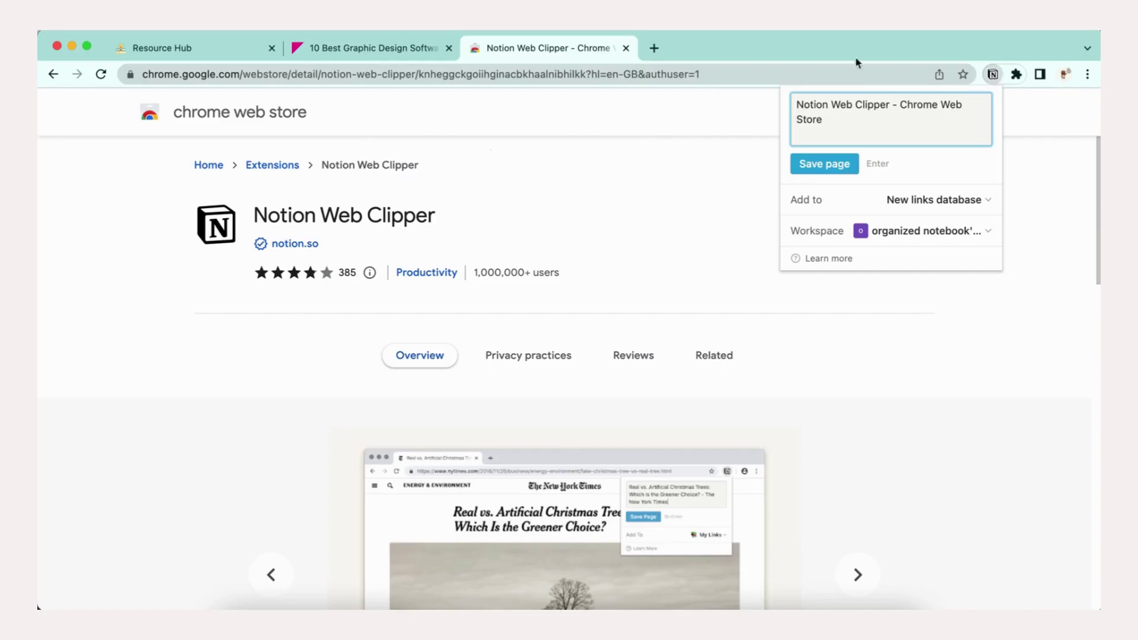
{"action": "left_click", "coordinate": [388, 51]}
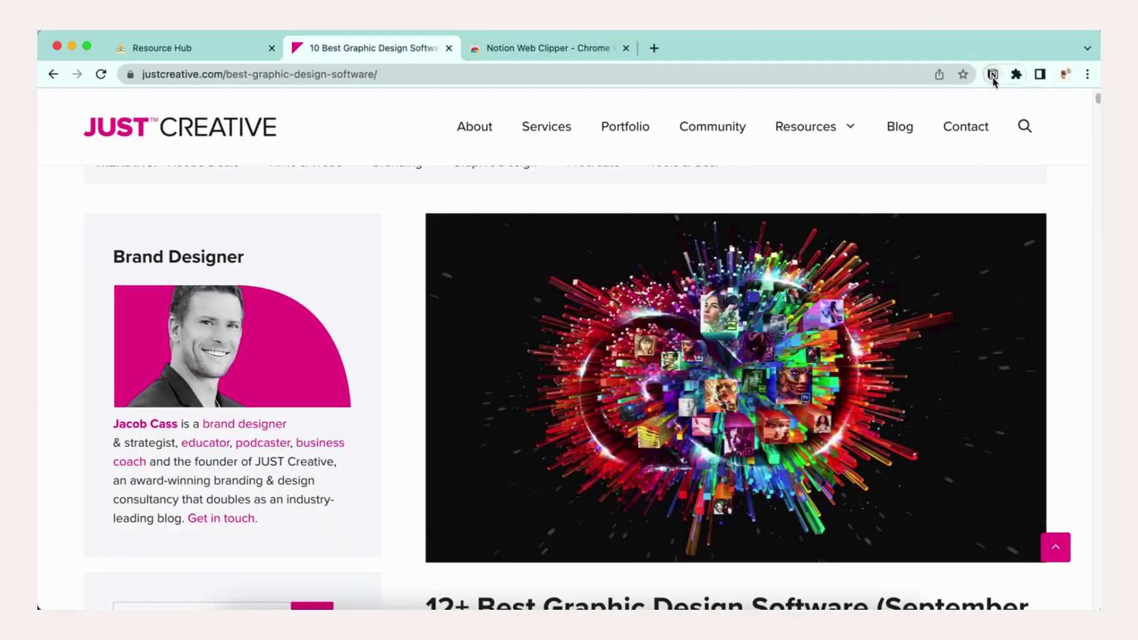
{"action": "left_click", "coordinate": [993, 75]}
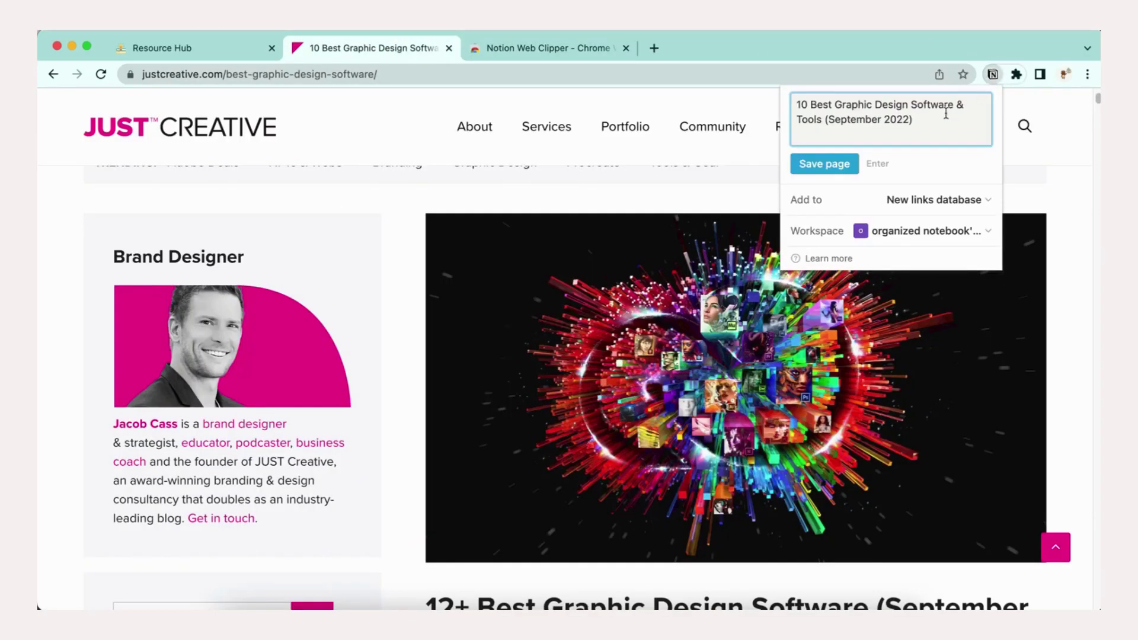
{"action": "left_click", "coordinate": [930, 202]}
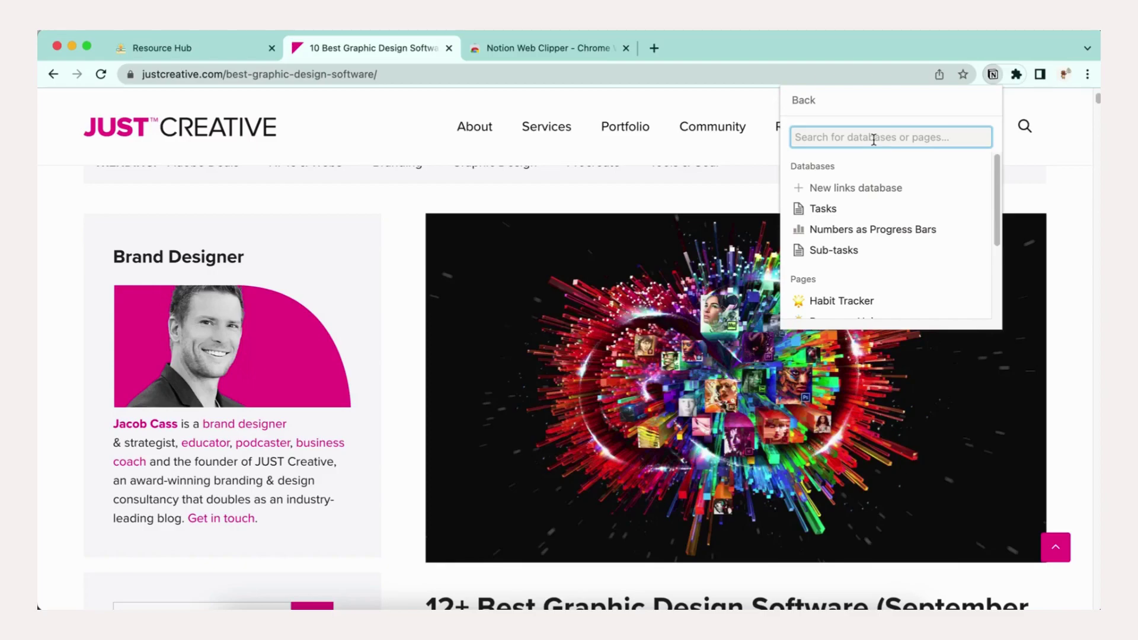
{"action": "type", "text": "resourc"}
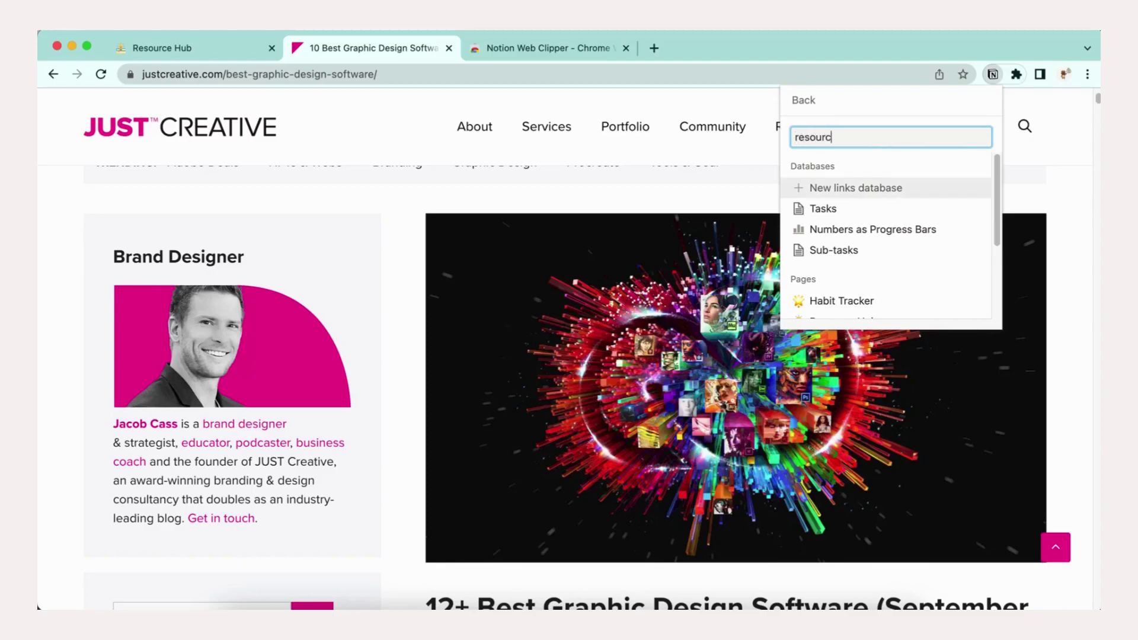
{"action": "type", "text": "es"}
{"action": "left_click", "coordinate": [850, 193]}
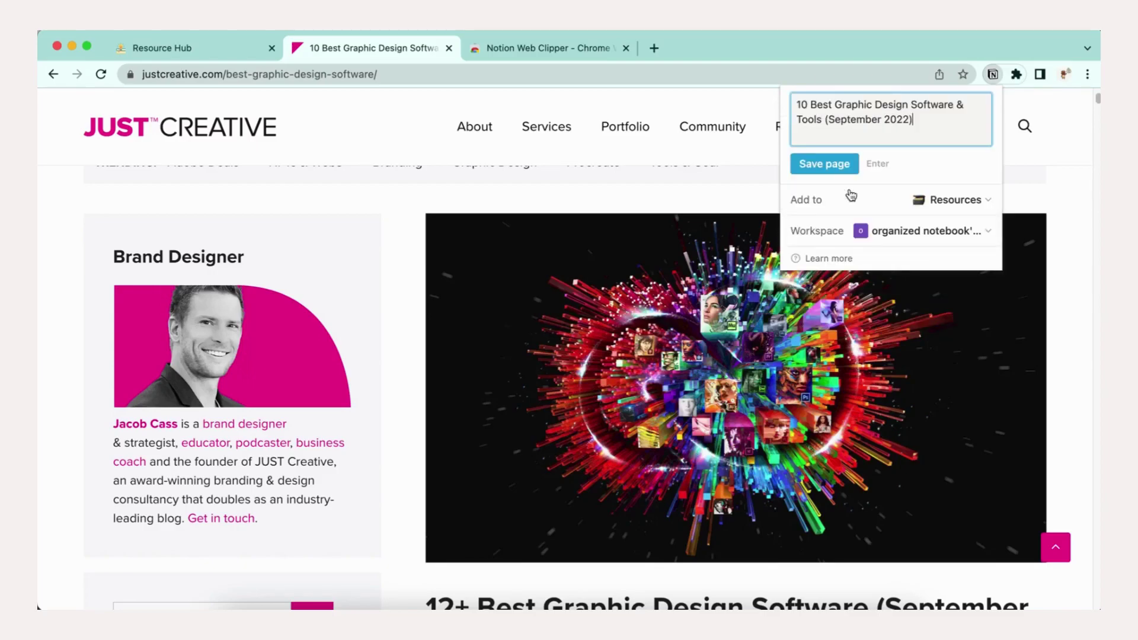
{"action": "left_click", "coordinate": [820, 168]}
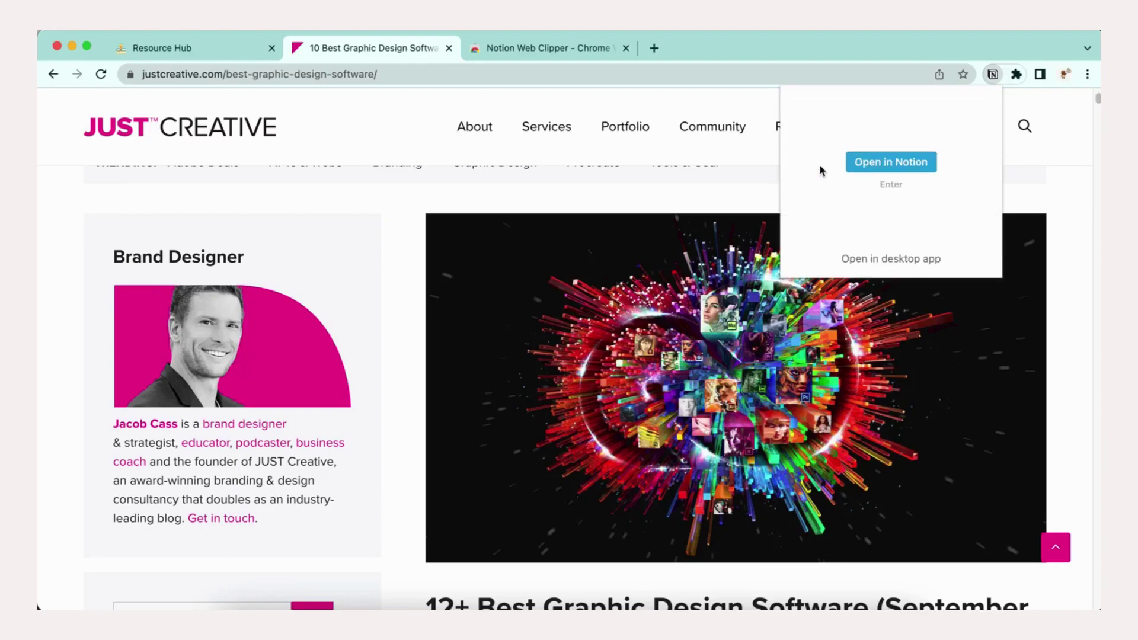
Open the clipped article's card and set Category to Graphic Design and Date to September 6, 2022
{"action": "left_click", "coordinate": [221, 48]}
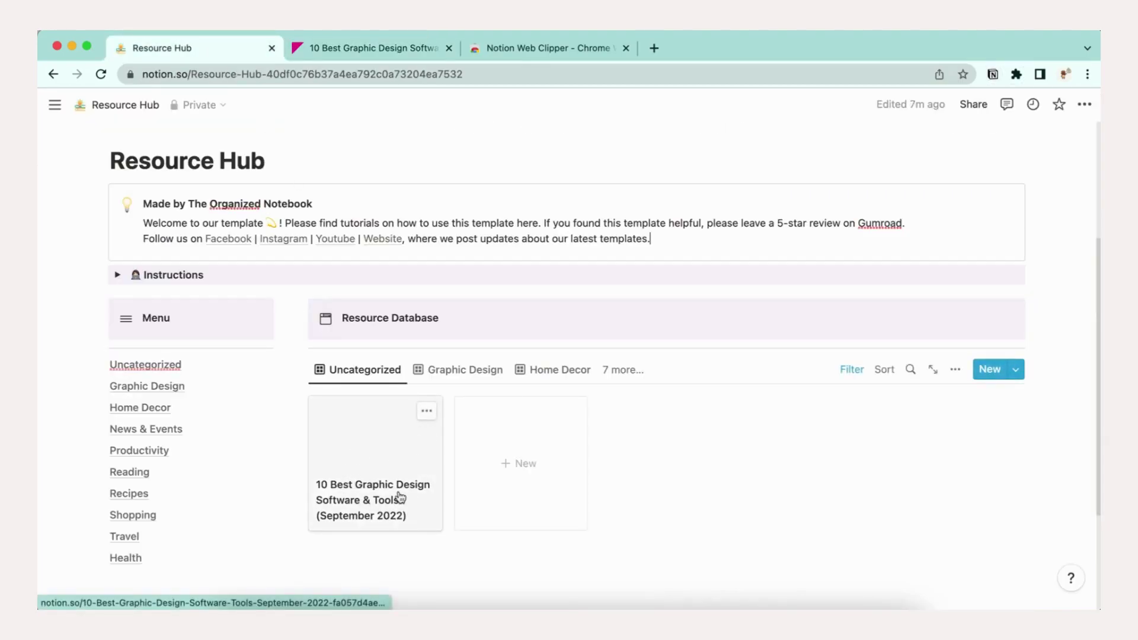
{"action": "left_click", "coordinate": [368, 481]}
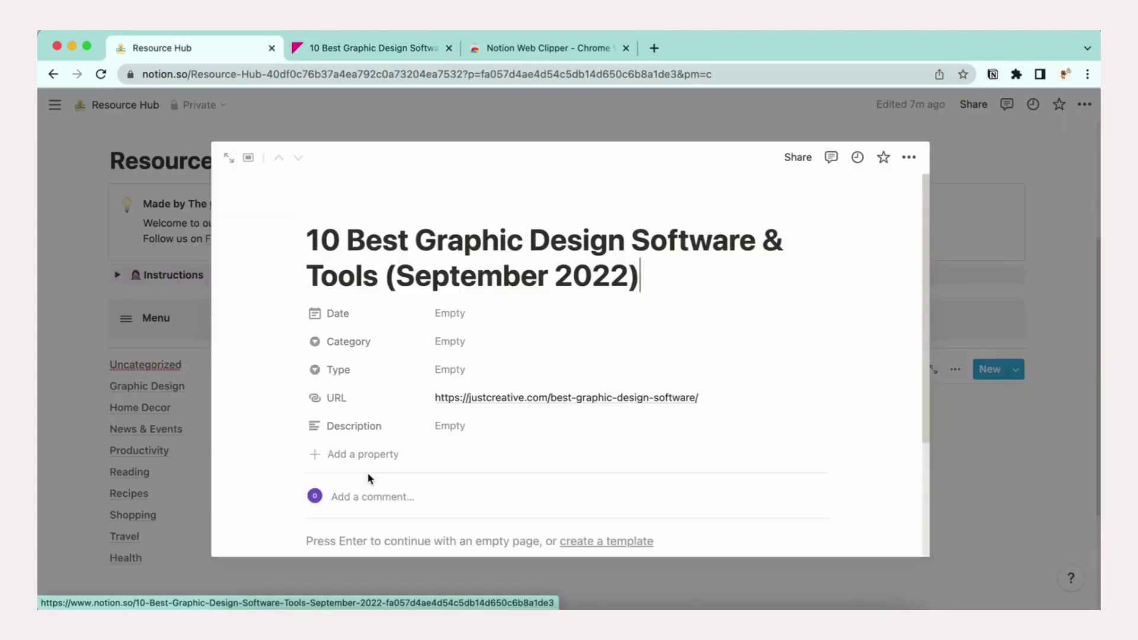
{"action": "left_click", "coordinate": [465, 344]}
{"action": "left_click", "coordinate": [480, 411]}
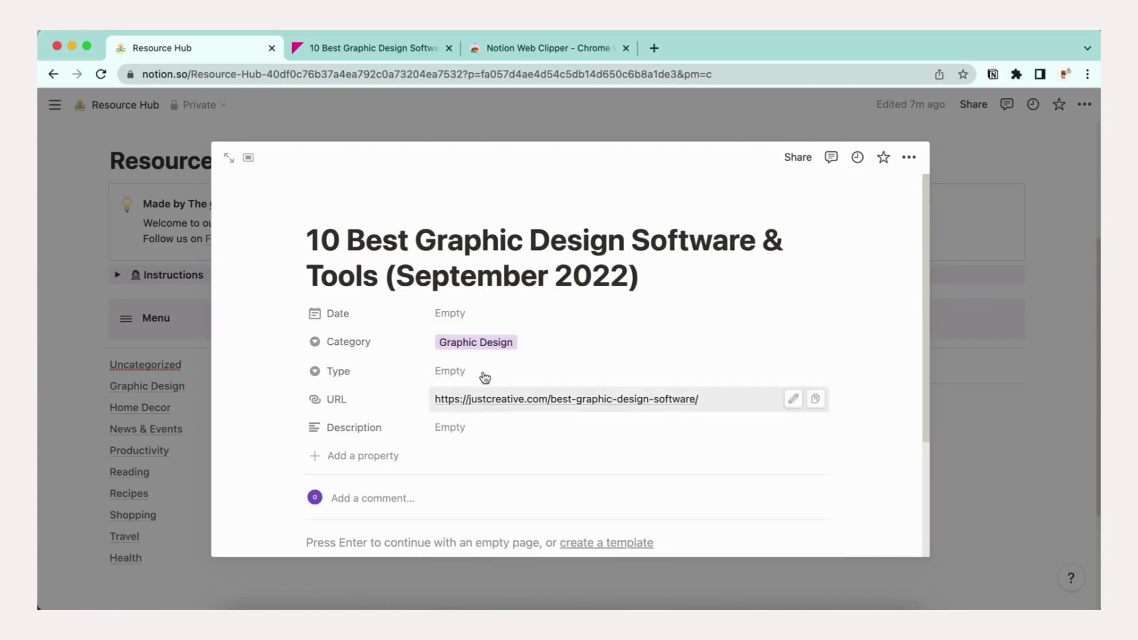
{"action": "left_click", "coordinate": [449, 312]}
{"action": "left_click", "coordinate": [691, 350]}
{"action": "left_click", "coordinate": [470, 317]}
{"action": "left_click", "coordinate": [744, 337]}
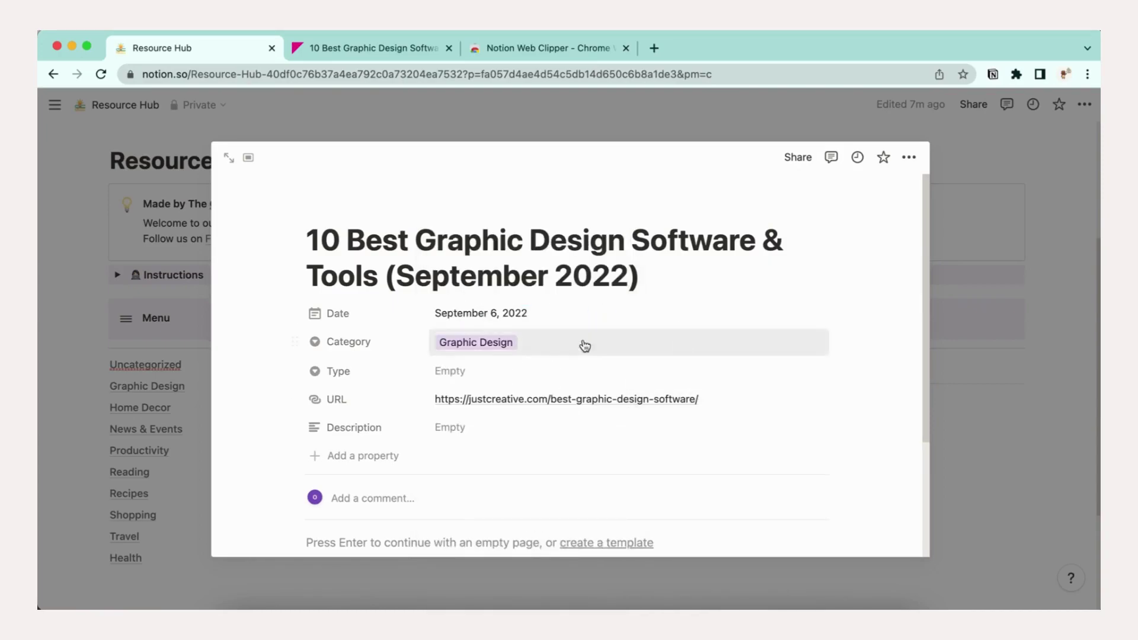
Set Type to Article and the description to 'The best Graphic design software for sept 2022'
{"action": "left_click", "coordinate": [458, 371]}
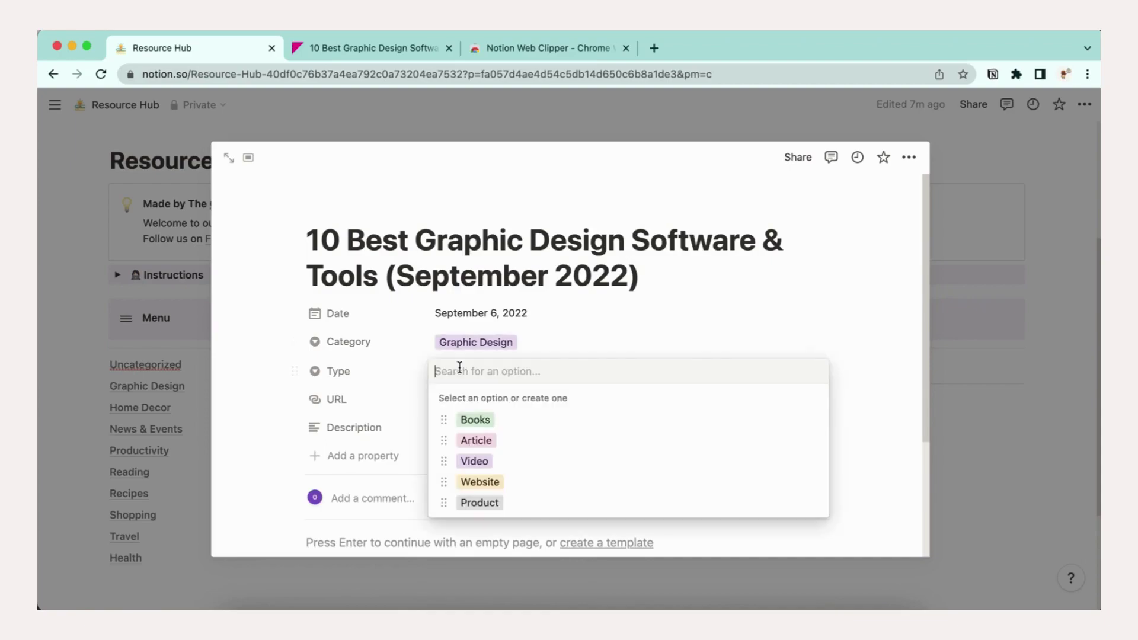
{"action": "left_click", "coordinate": [486, 442]}
{"action": "left_click", "coordinate": [527, 427]}
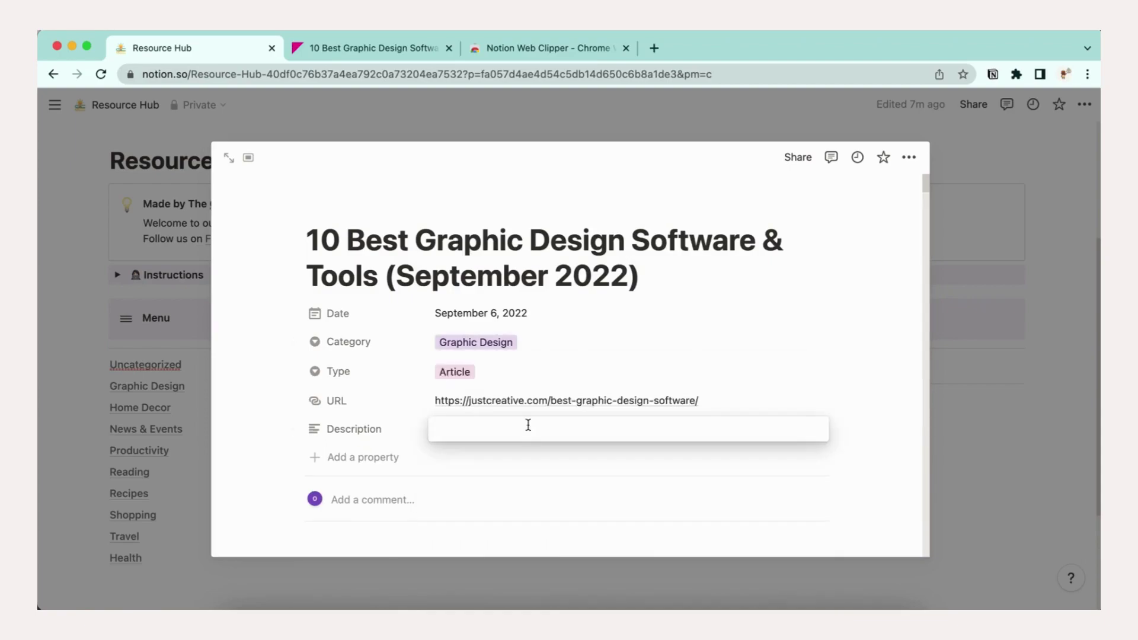
{"action": "type", "text": "The best Graphic design software for sept 2022"}
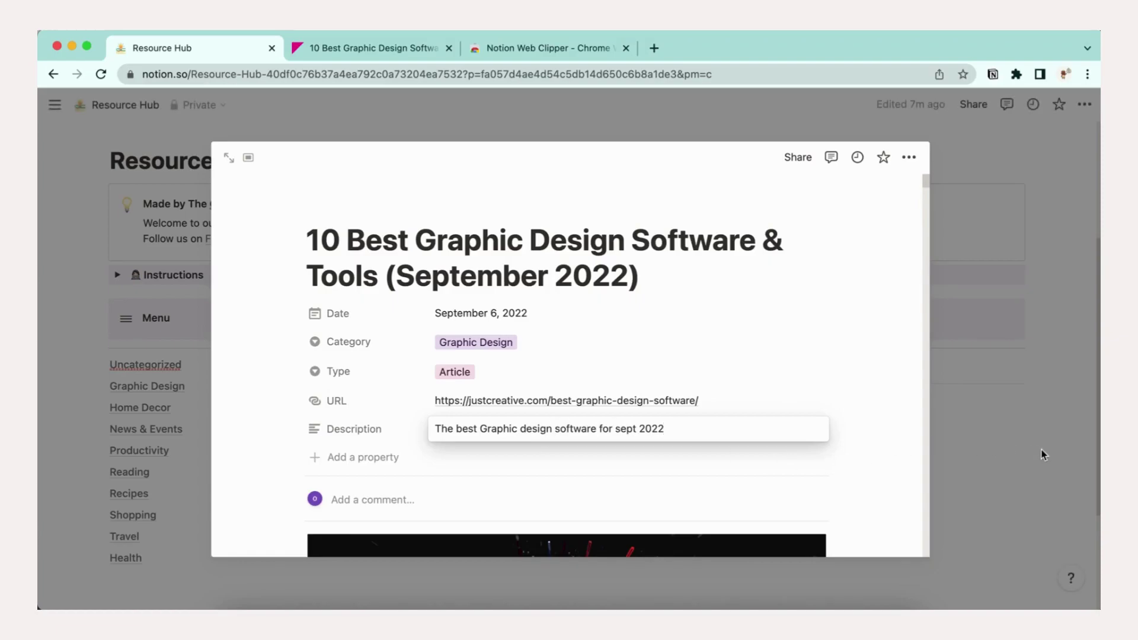
{"action": "left_click", "coordinate": [831, 450]}
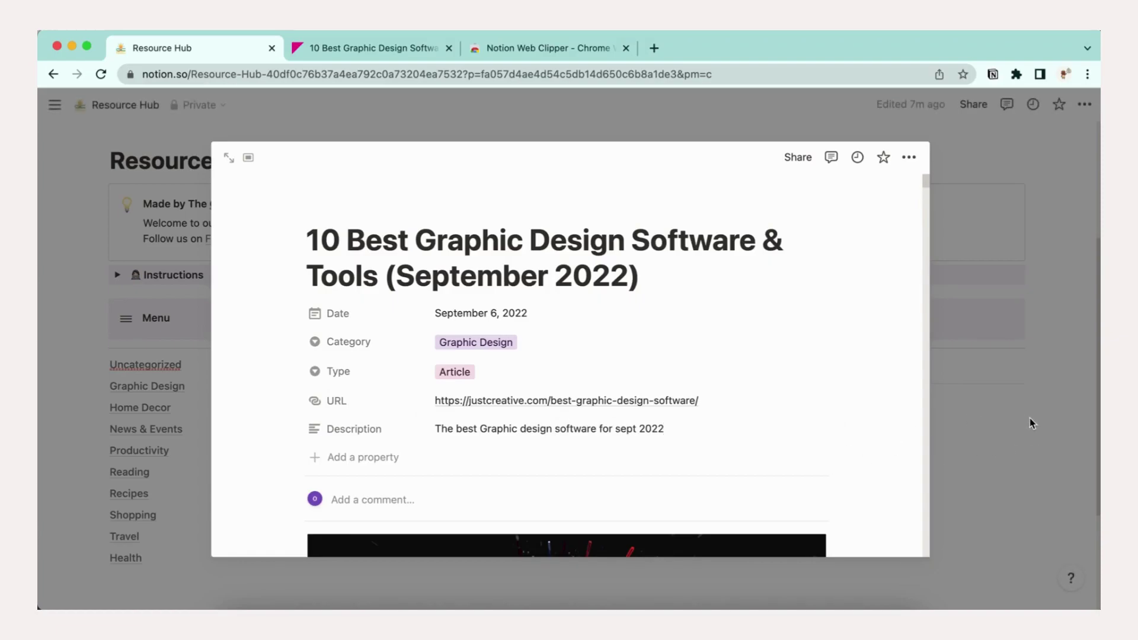
{"action": "left_click", "coordinate": [1030, 418]}
Switch the Resource Database to its Graphic Design view to see the new article card
{"action": "left_click", "coordinate": [469, 374]}
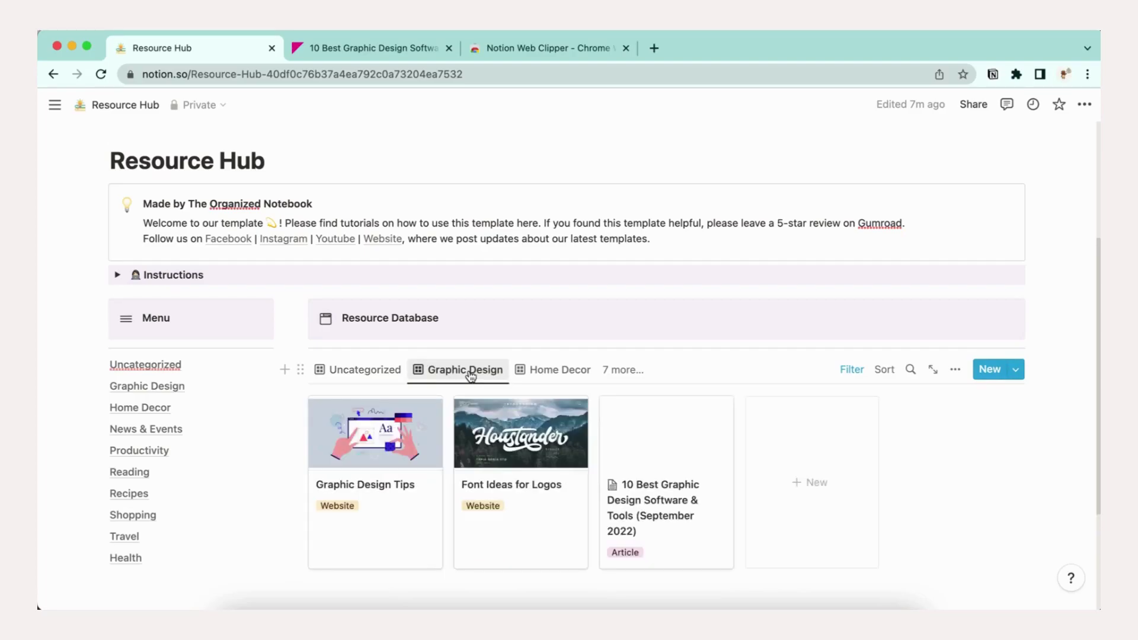